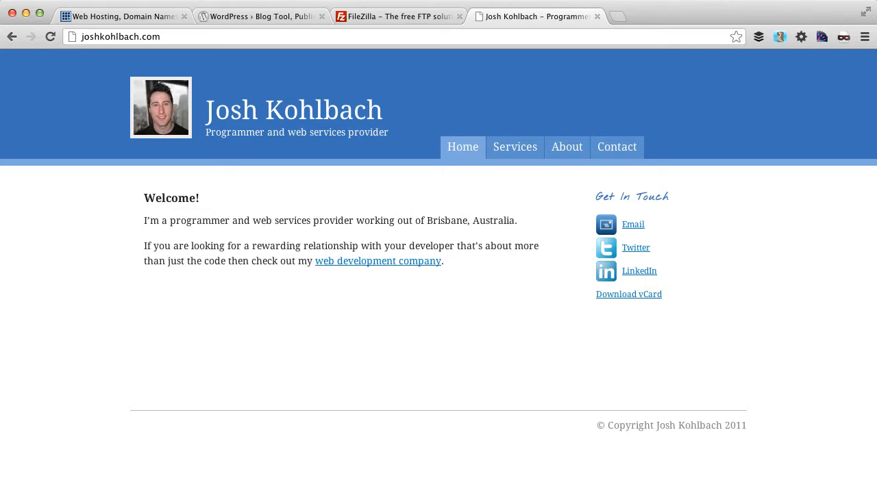
# - Go to the WordPress.org download page offering WordPress 3.4.2
pyautogui.click(297, 19)
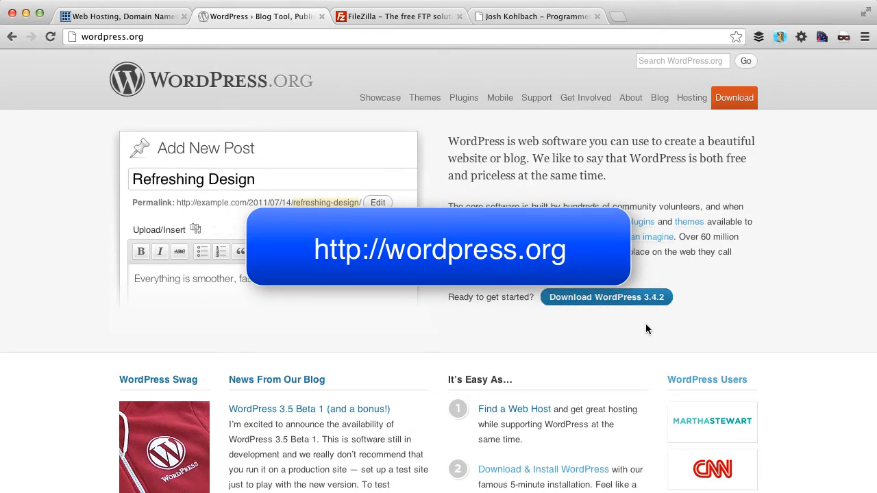
pyautogui.click(593, 301)
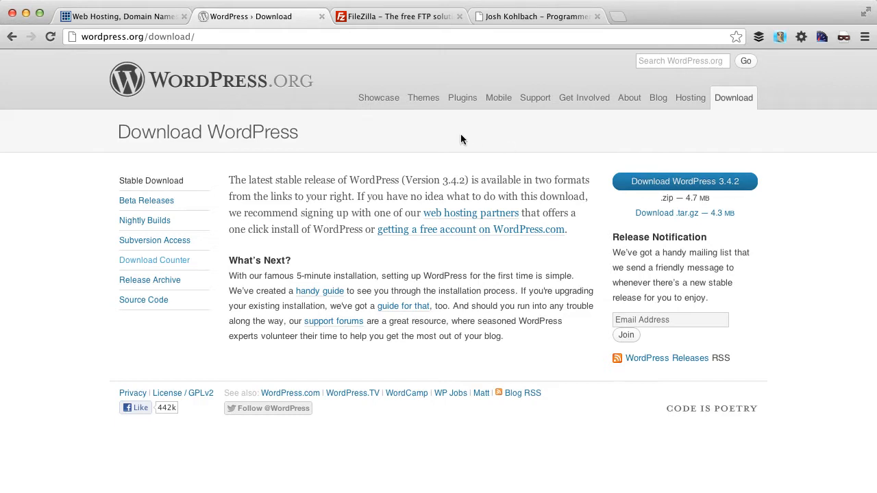
# - Switch Chrome to the FileZilla homepage at filezilla-project.org
pyautogui.click(383, 18)
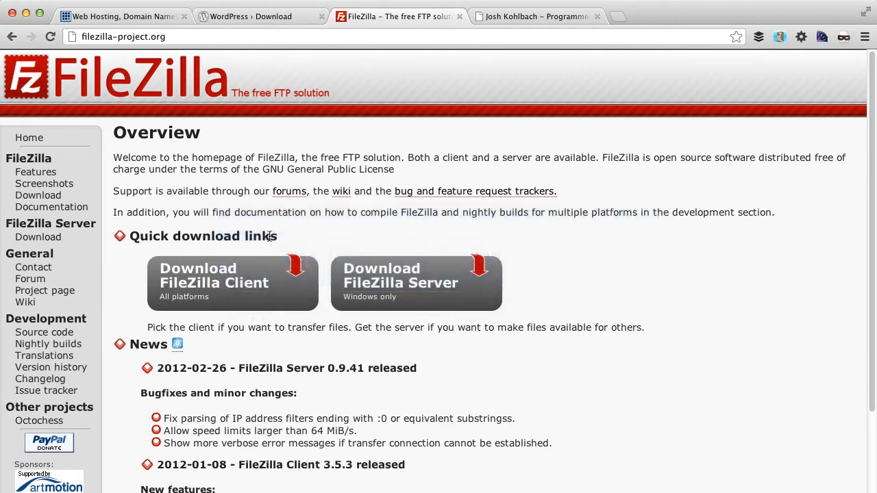
# - Switch to the first Chrome tab, the Bluehost Web Hosting homepage
pyautogui.click(144, 19)
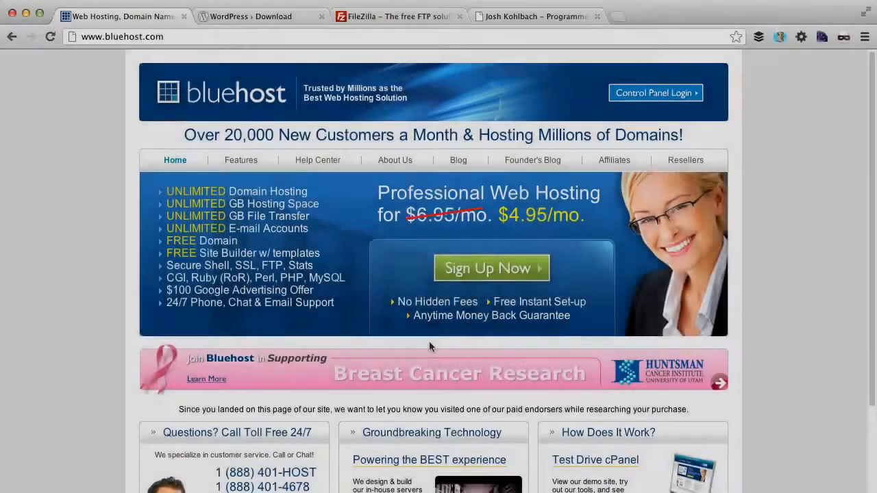
# - Download the WordPress 3.4.2 zip, then open Bluehost's Control Panel Login page
pyautogui.click(250, 20)
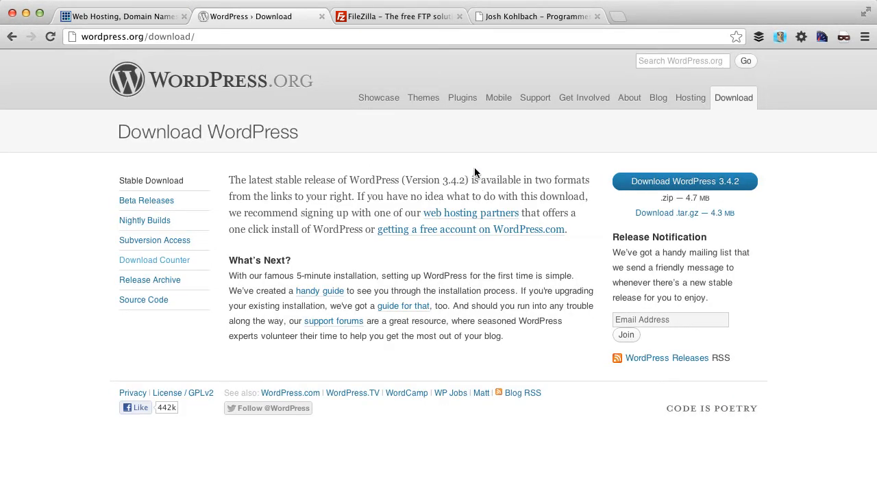
pyautogui.click(682, 184)
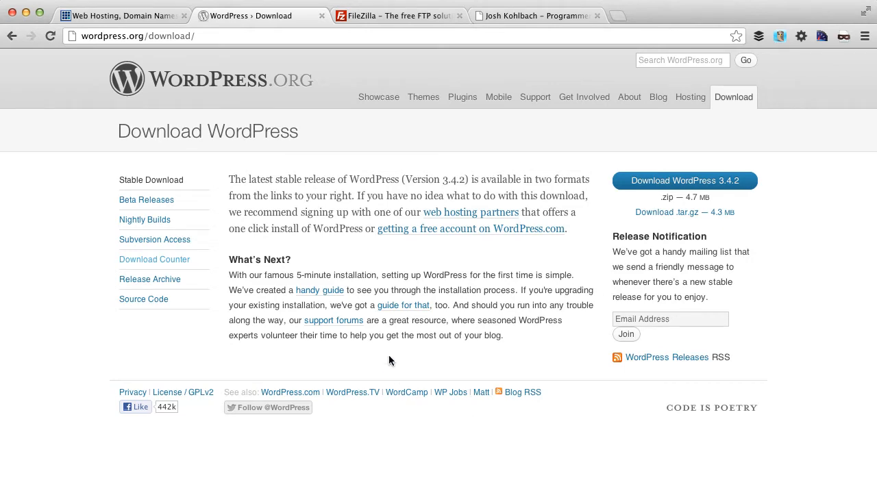
pyautogui.click(132, 16)
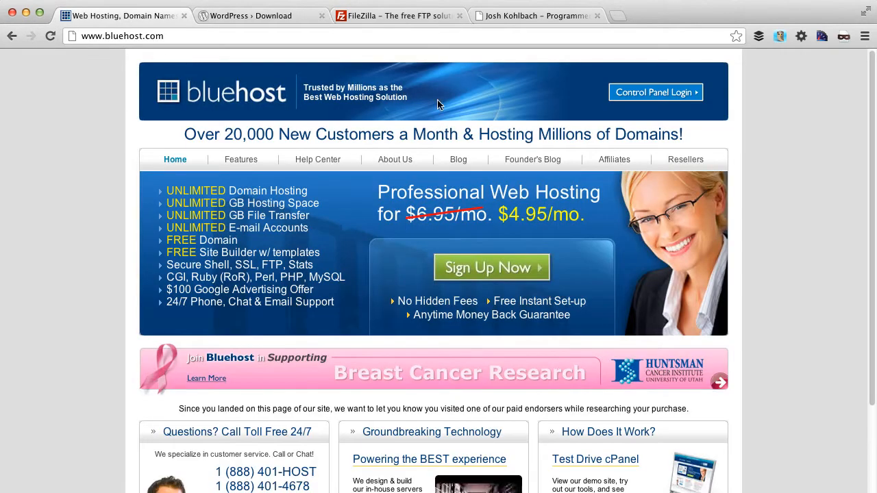
pyautogui.click(620, 96)
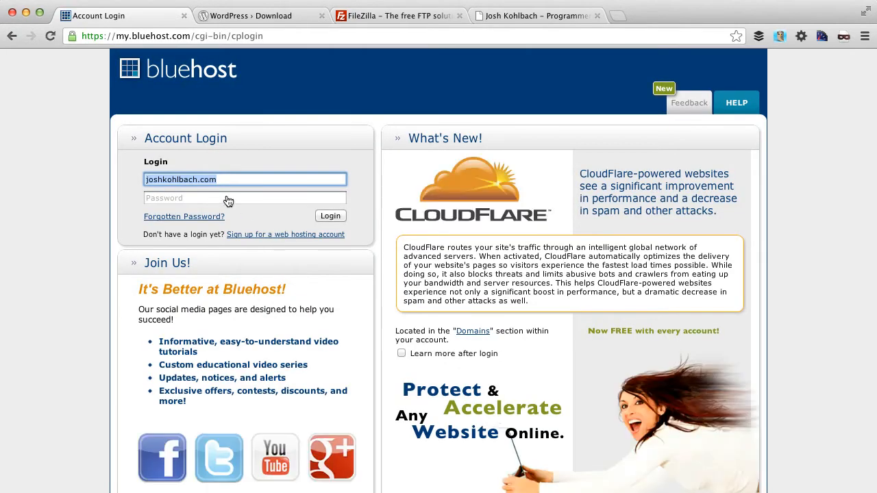
# - Put the cursor in the Bluehost account Password field to start logging in
pyautogui.click(224, 197)
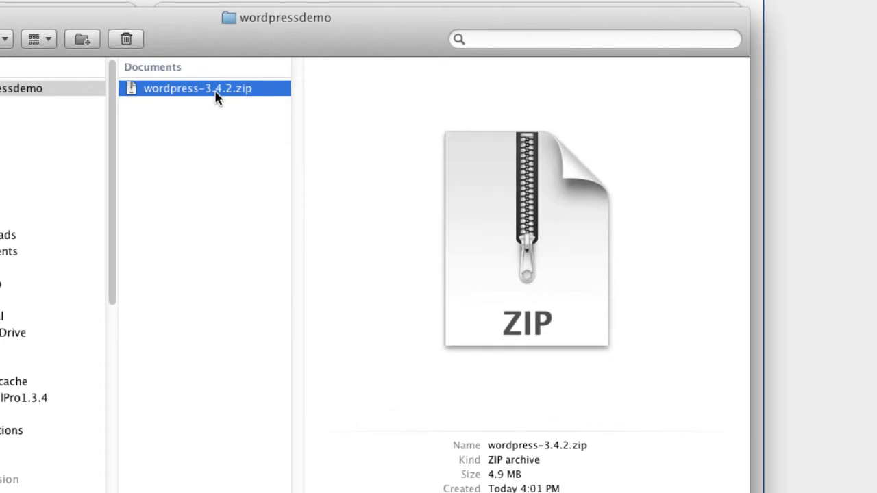
# - Extract wordpress-3.4.2.zip into a wordpress folder with Archive Utility
pyautogui.doubleClick(216, 96)
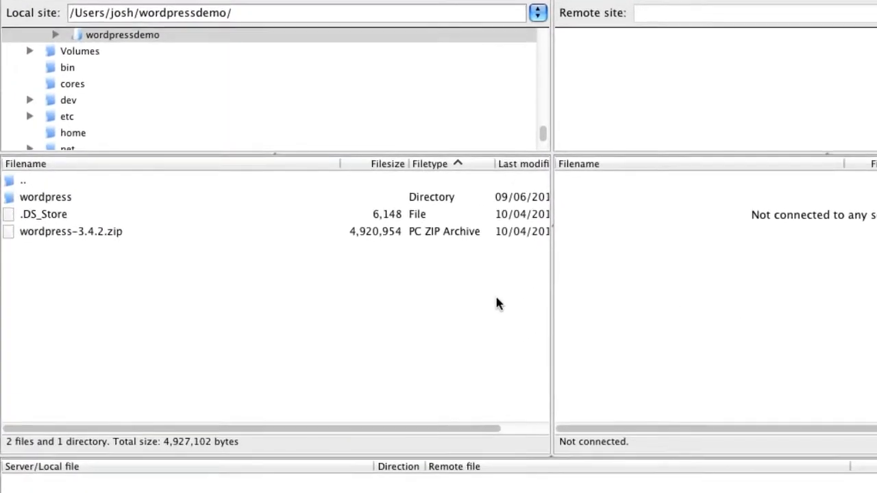
# - Open the unpacked wordpress folder in FileZilla's local pane
pyautogui.click(74, 231)
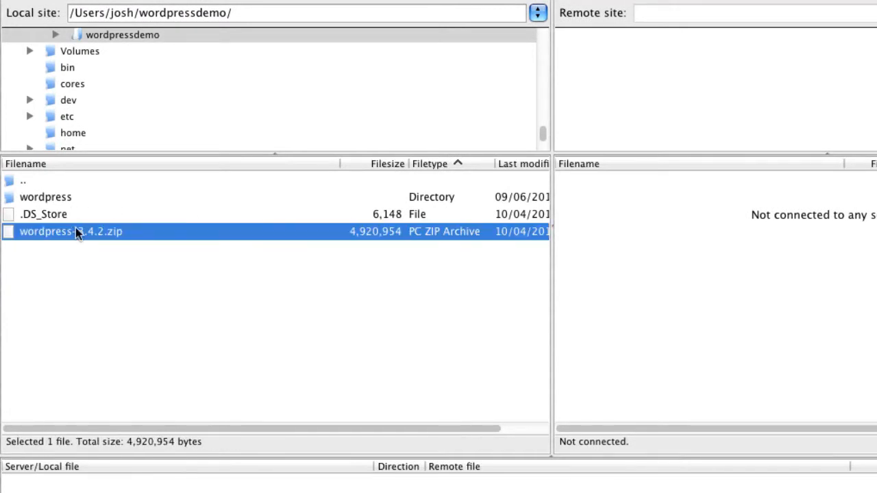
pyautogui.click(74, 199)
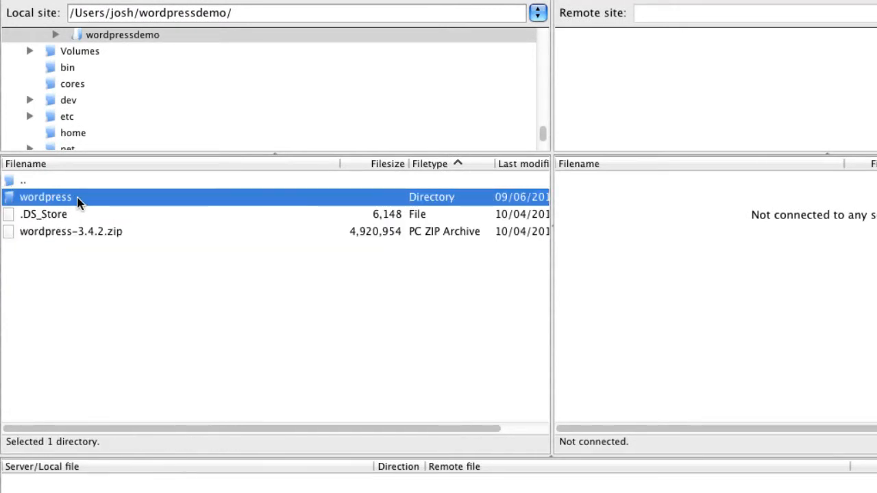
pyautogui.doubleClick(78, 198)
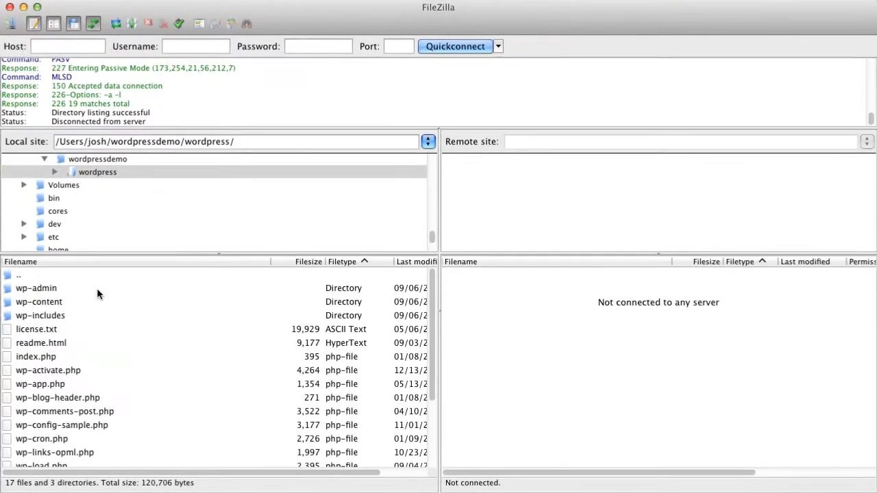
# - Enter the site's domain as host, plus the FTP username and password, in Quickconnect
pyautogui.click(79, 48)
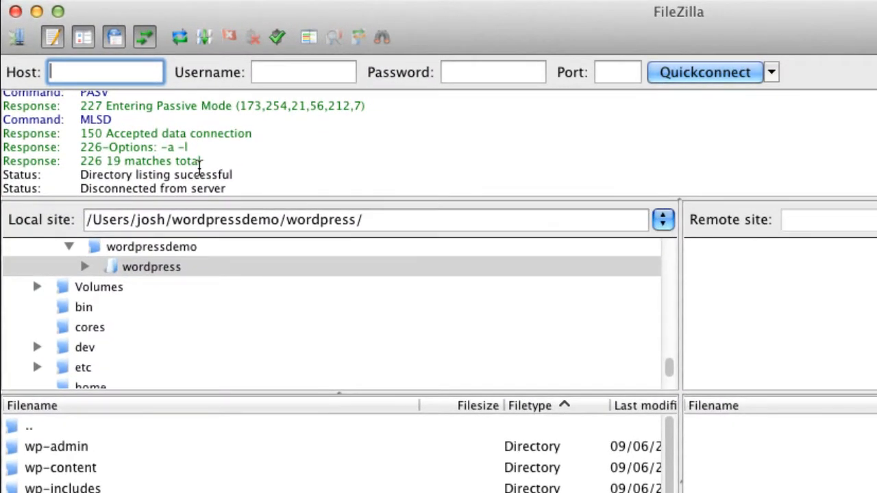
pyautogui.write('joshko')
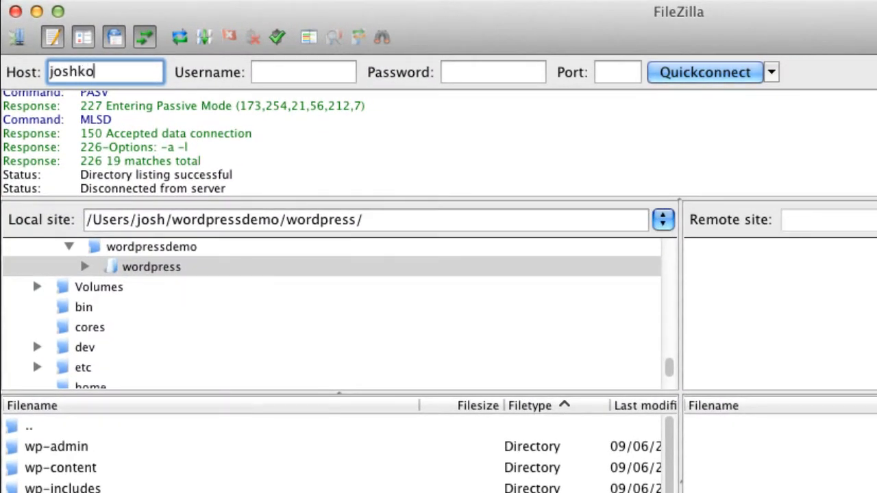
pyautogui.write('hlbach.com')
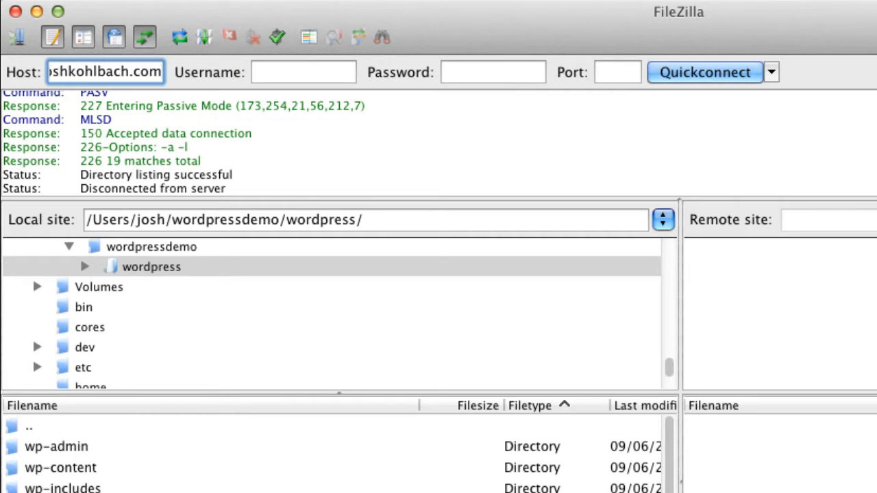
pyautogui.press('Tab')
pyautogui.write('c')
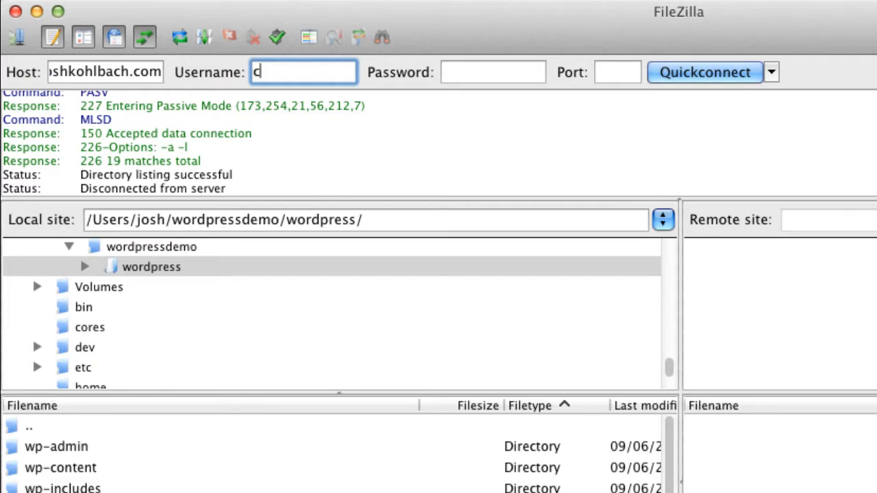
pyautogui.write('odemy')
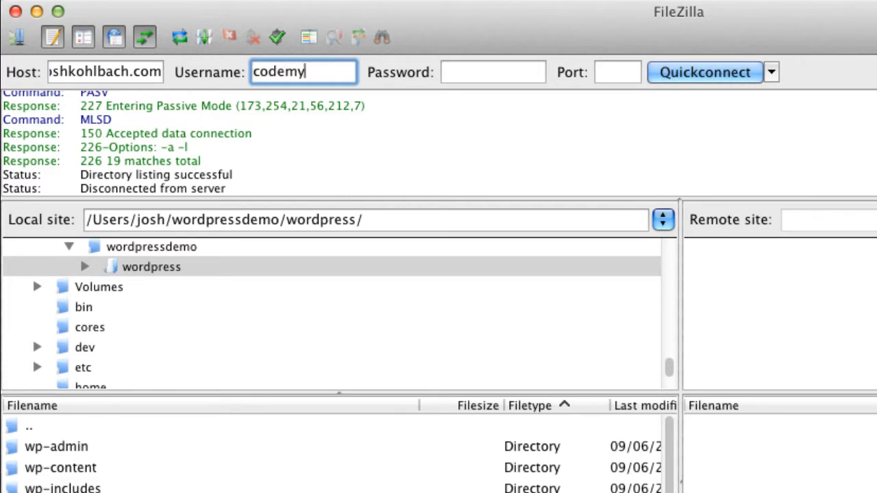
pyautogui.write('ow')
pyautogui.press('Tab')
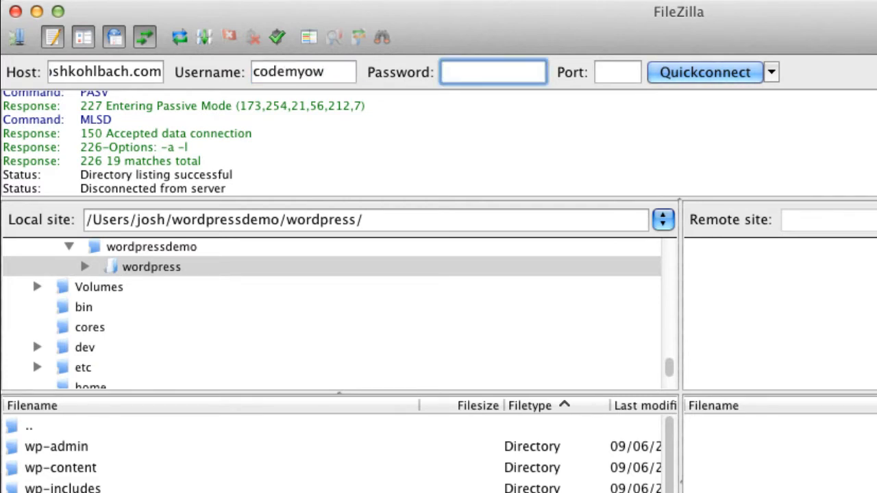
pyautogui.write('••••••••')
# - Connect to the web server over FTP and find the public_html folder
pyautogui.click(692, 72)
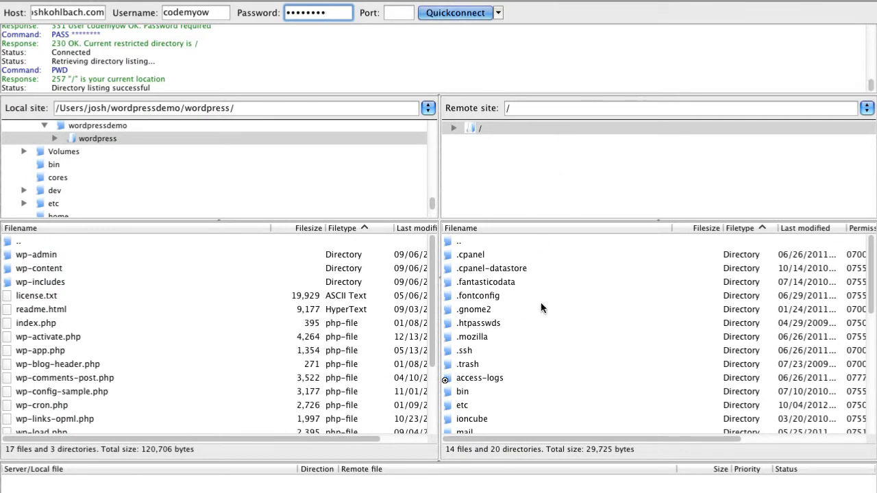
pyautogui.scroll(-5, 562, 349)
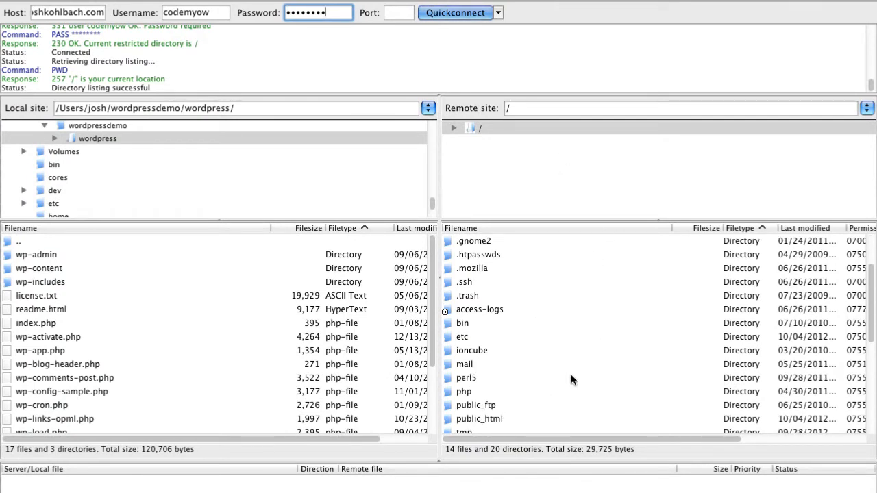
pyautogui.scroll(-3, 574, 380)
pyautogui.click(563, 352)
pyautogui.click(527, 380)
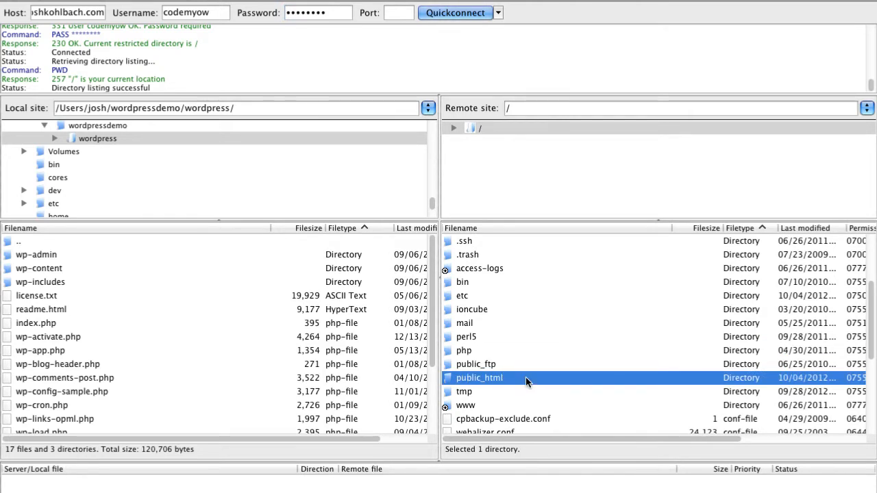
# - Open the server's /public_html folder and select the local wp-admin folder
pyautogui.scroll(3, 499, 305)
pyautogui.scroll(4, 499, 305)
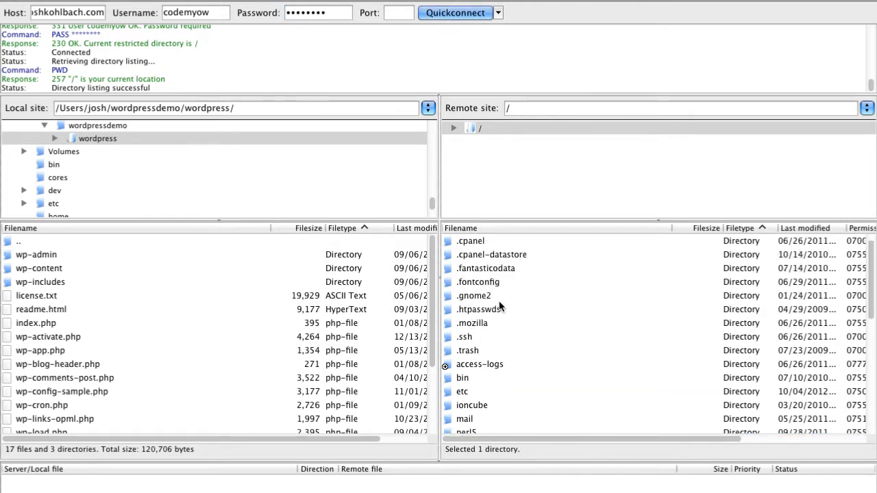
pyautogui.scroll(-5, 498, 306)
pyautogui.scroll(-2, 498, 306)
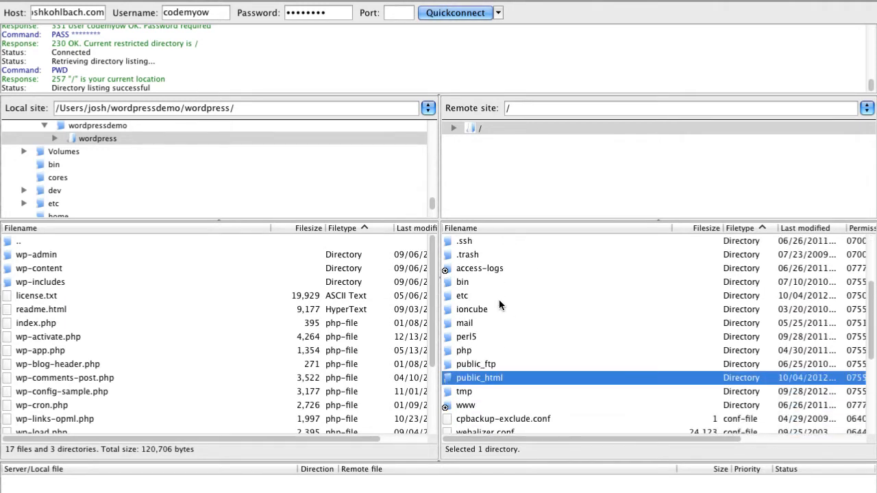
pyautogui.doubleClick(507, 380)
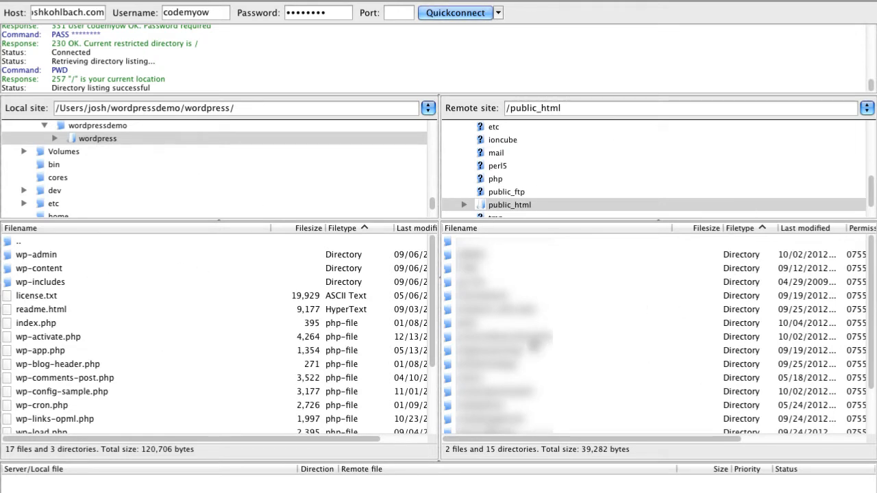
pyautogui.scroll(-3, 517, 262)
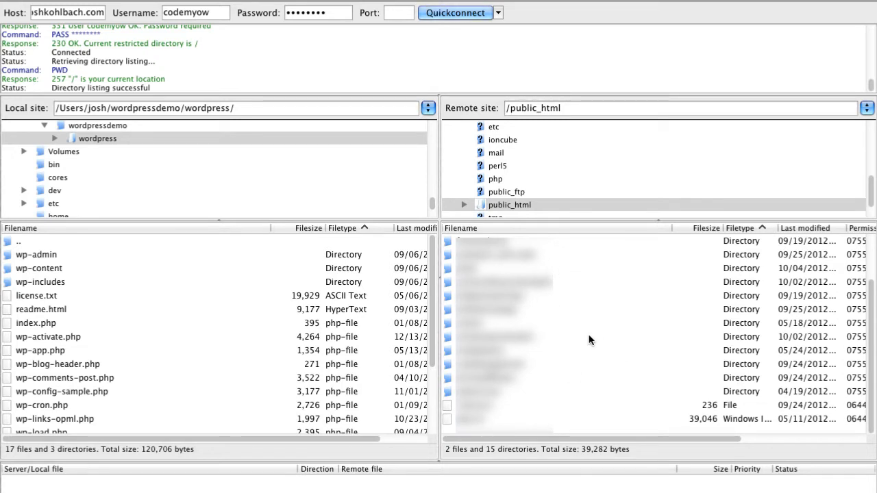
pyautogui.click(74, 255)
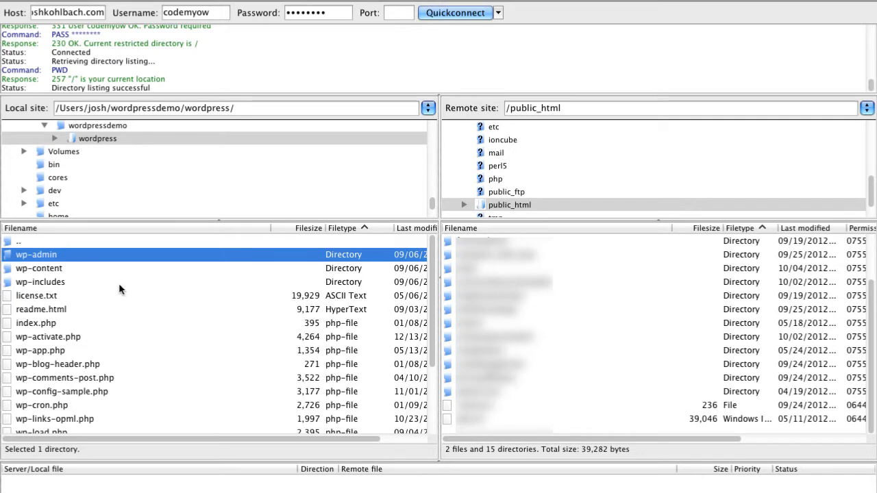
# - Reopen the local wordpress folder and reselect wp-admin, cancelling an accidental rename
pyautogui.doubleClick(27, 243)
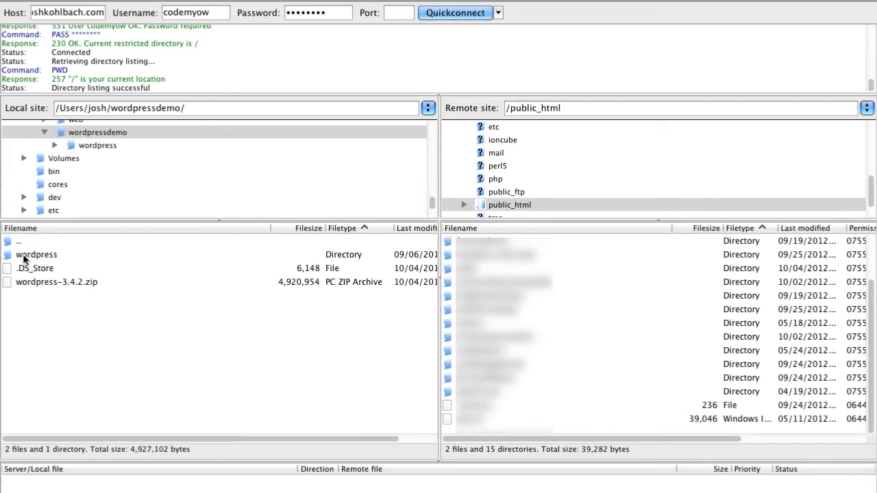
pyautogui.click(31, 259)
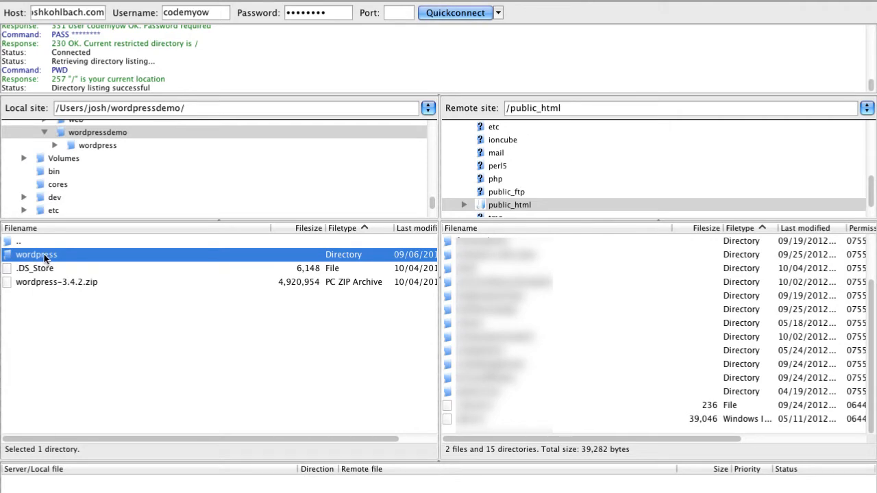
pyautogui.doubleClick(46, 257)
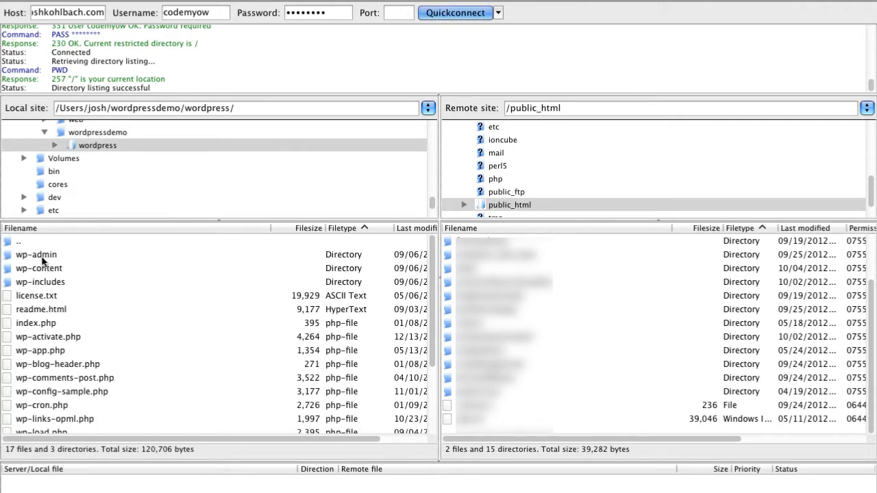
pyautogui.click(42, 258)
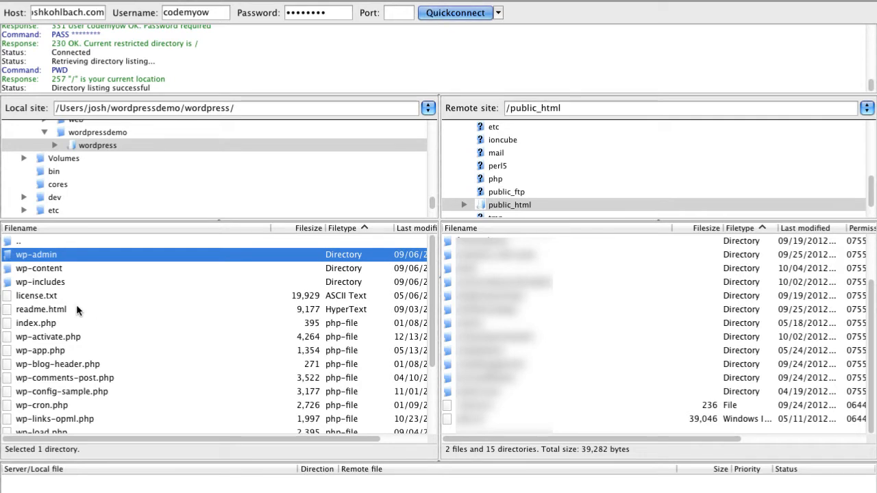
pyautogui.rightClick(135, 274)
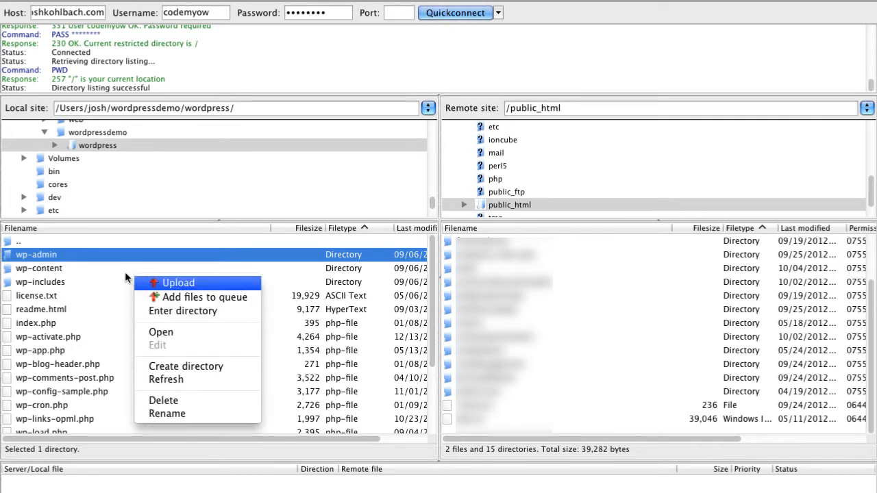
pyautogui.click(118, 277)
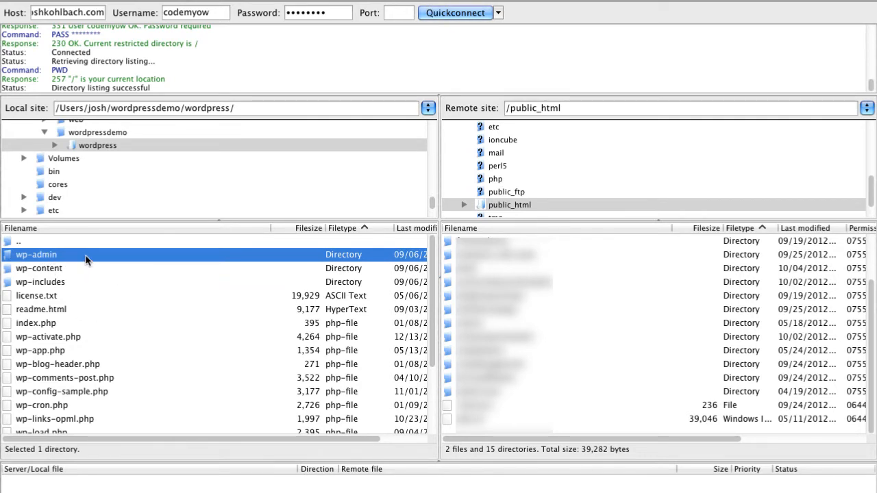
pyautogui.click(86, 258)
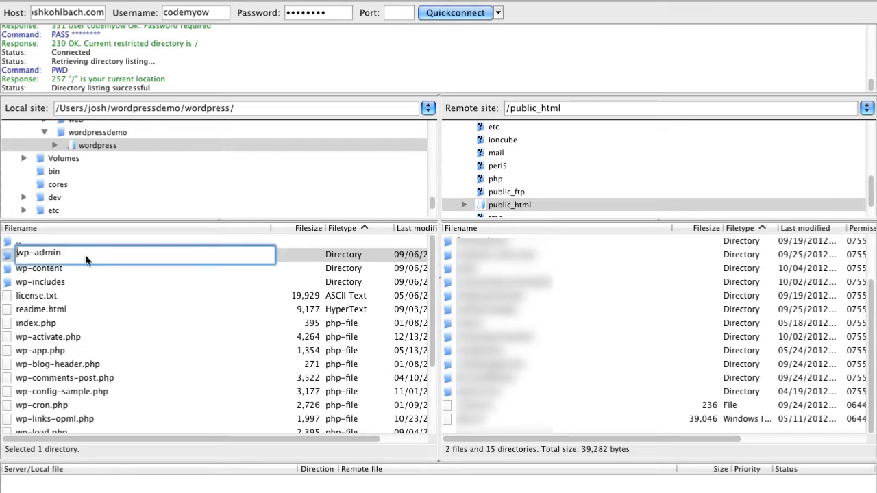
pyautogui.click(290, 256)
# - Select all local WordPress files and folders and upload them to /public_html
pyautogui.scroll(-5, 158, 303)
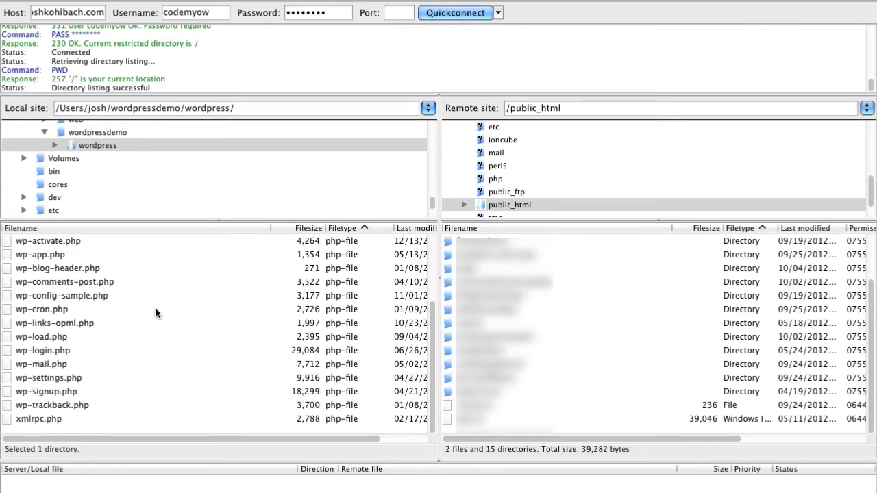
pyautogui.keyDown('shift'); pyautogui.click(43, 419); pyautogui.keyUp('shift')
pyautogui.scroll(3, 96, 387)
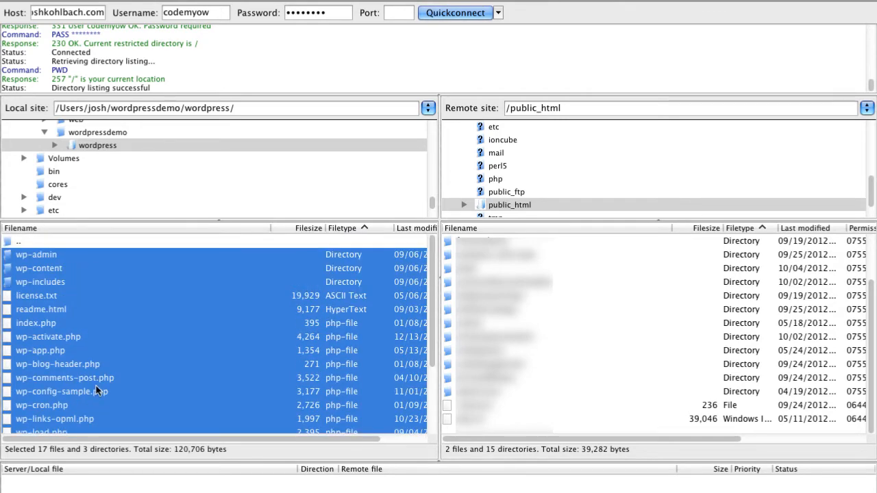
pyautogui.rightClick(133, 323)
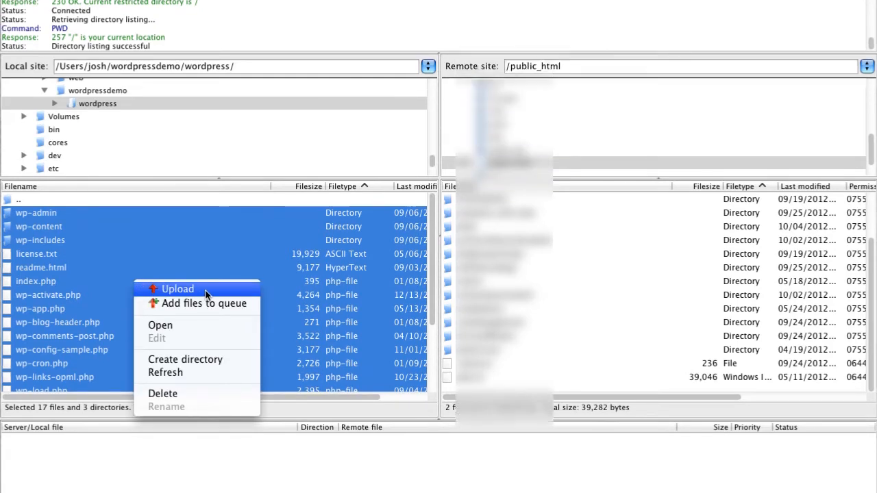
pyautogui.click(171, 331)
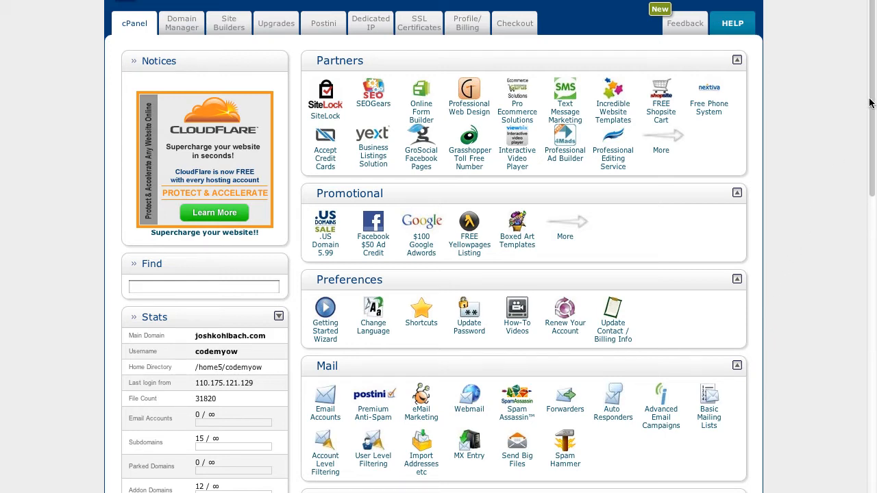
# - Scroll cPanel down to the Databases section and open MySQL Databases
pyautogui.moveTo(874, 95); pyautogui.dragTo(863, 377)
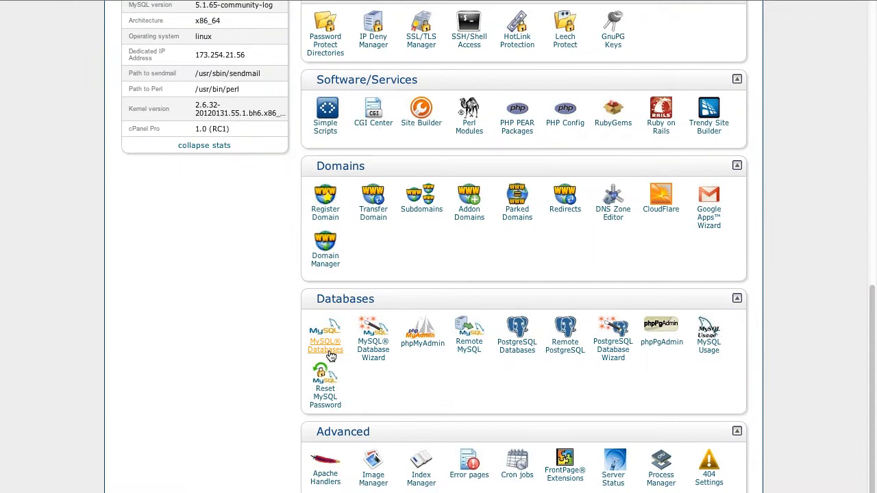
pyautogui.click(330, 352)
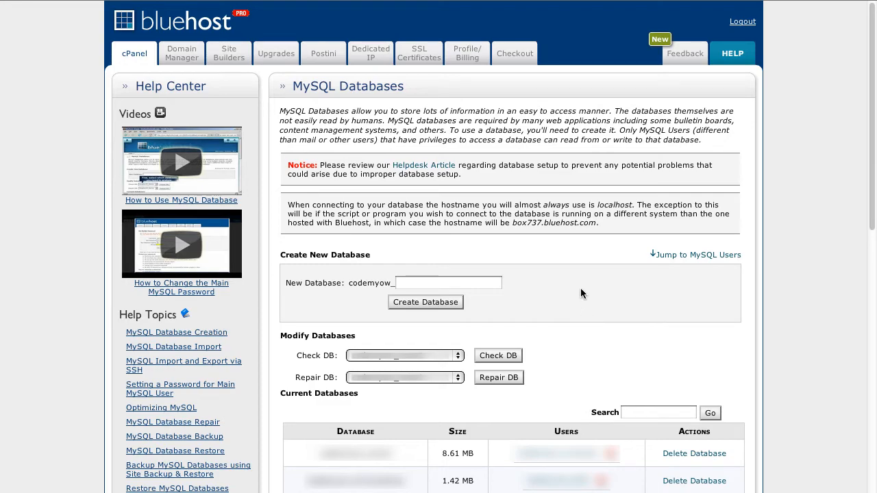
# - Create a new MySQL database named 'josh' in cPanel
pyautogui.click(498, 282)
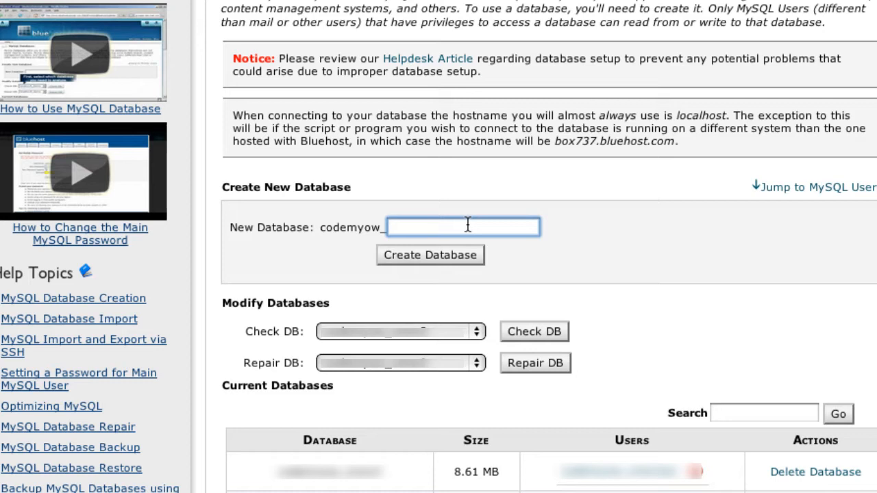
pyautogui.write('josh')
pyautogui.click(422, 256)
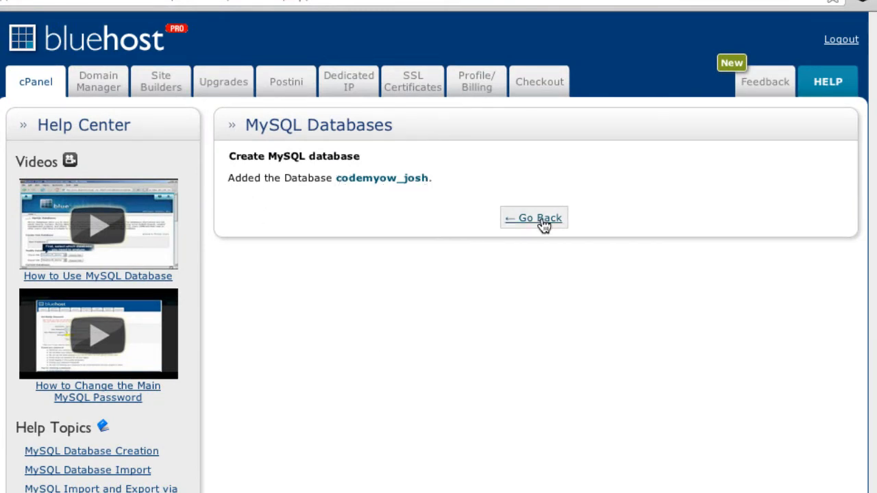
# - Return to MySQL Databases and verify the new database is listed at 0.00 MB
pyautogui.moveTo(335, 179); pyautogui.dragTo(403, 180)
pyautogui.click(460, 207)
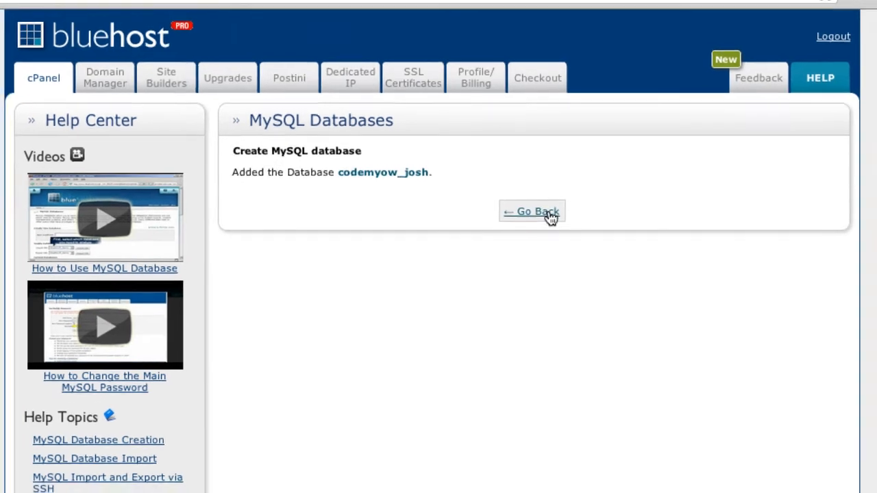
pyautogui.click(545, 219)
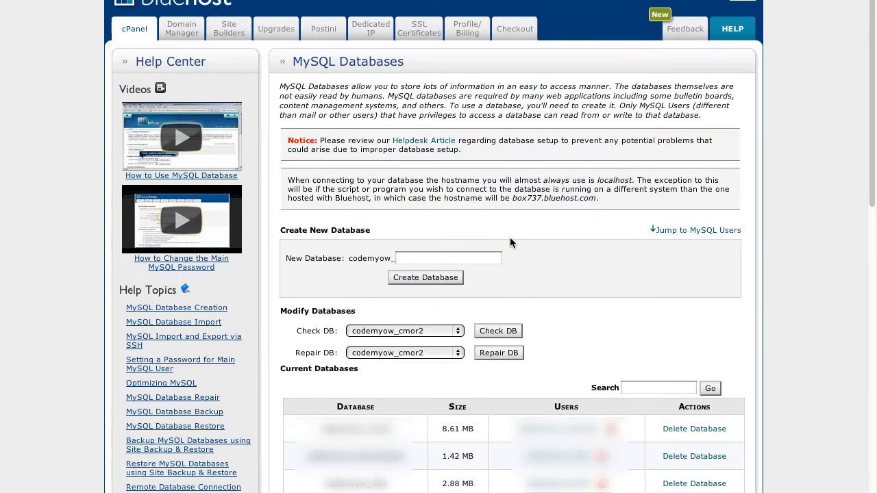
pyautogui.scroll(-3, 550, 268)
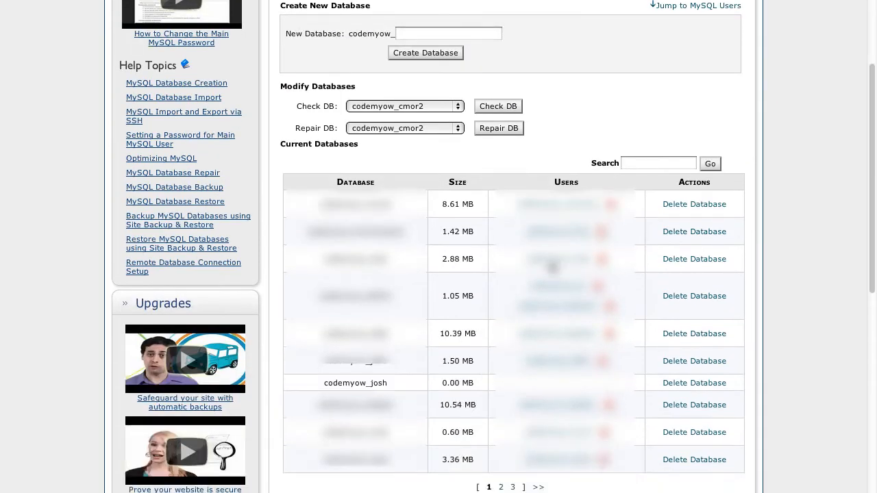
pyautogui.moveTo(323, 383); pyautogui.dragTo(392, 383)
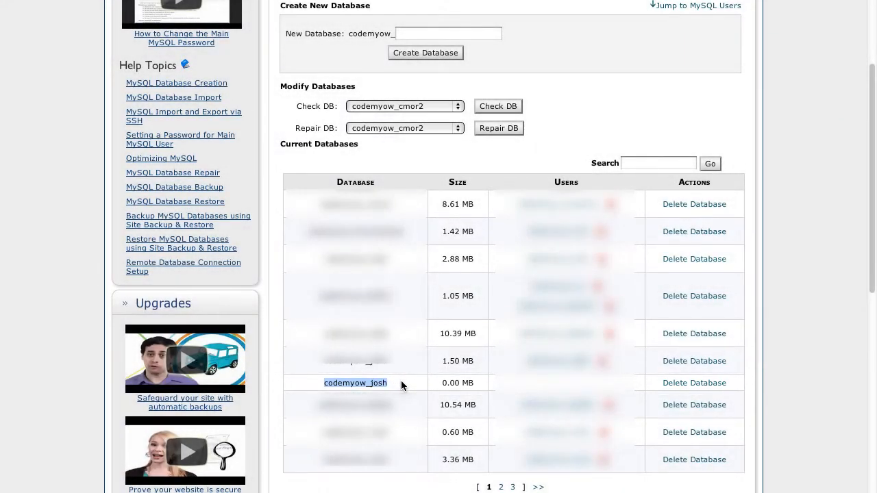
pyautogui.click(400, 380)
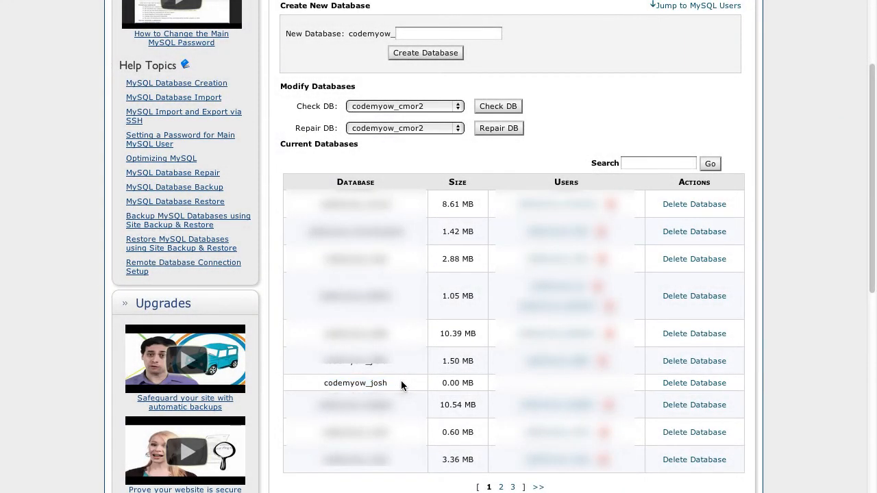
pyautogui.scroll(-1, 401, 380)
pyautogui.scroll(-3, 403, 387)
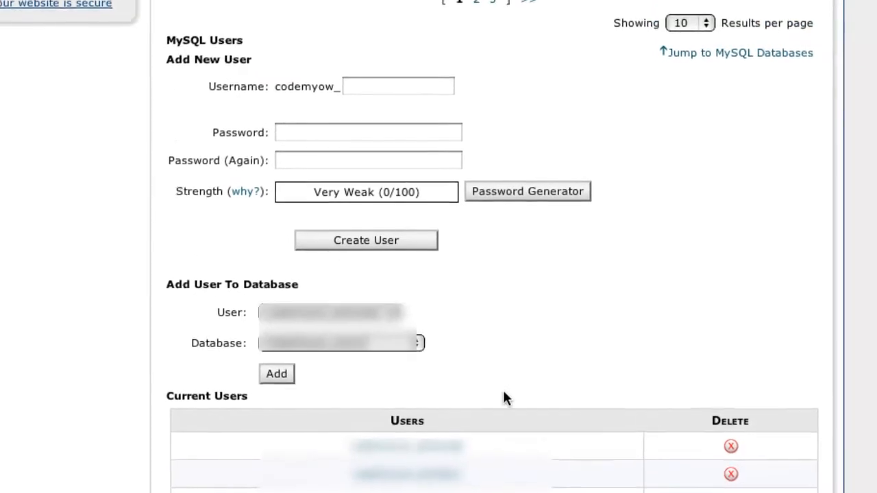
# - Enter 'josh' as the username in the Add New User form
pyautogui.click(401, 91)
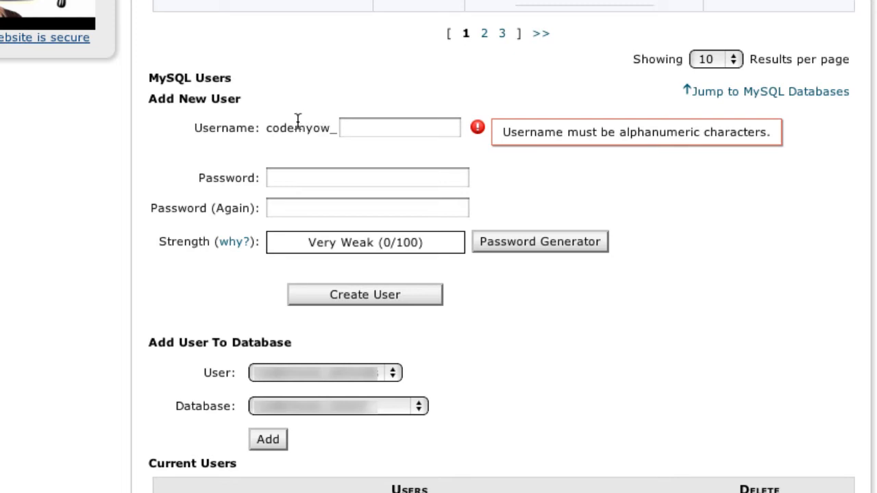
pyautogui.click(356, 127)
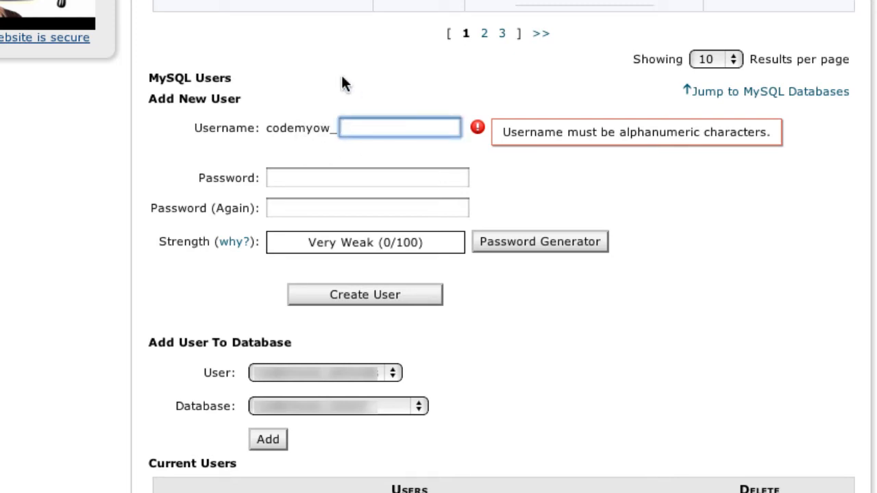
pyautogui.write('josh')
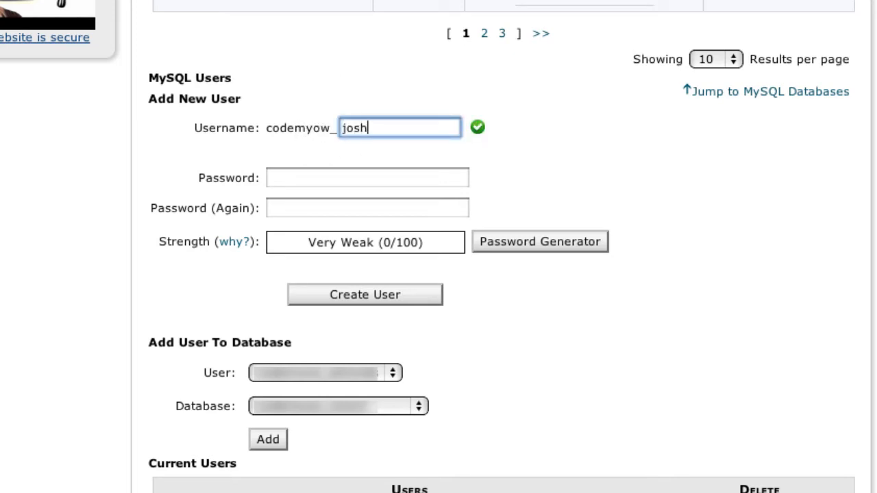
pyautogui.press('Tab')
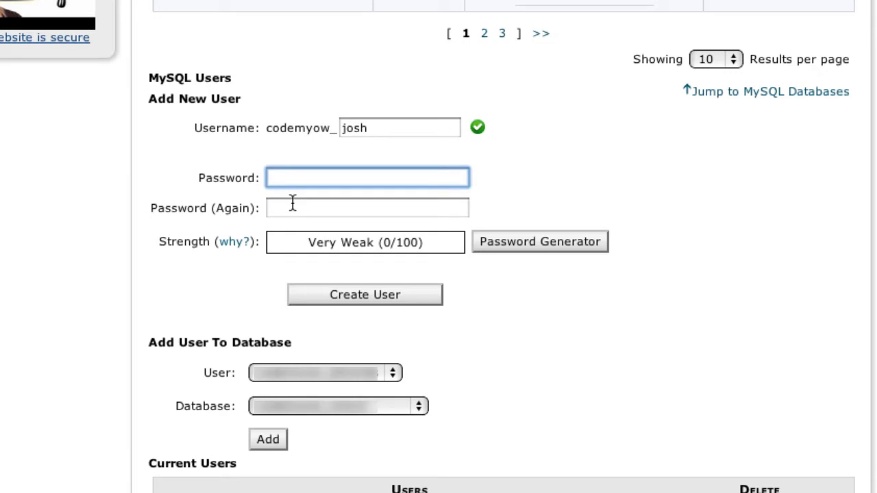
# - Generate a random password in the Password Generator, regenerating until satisfied
pyautogui.click(537, 248)
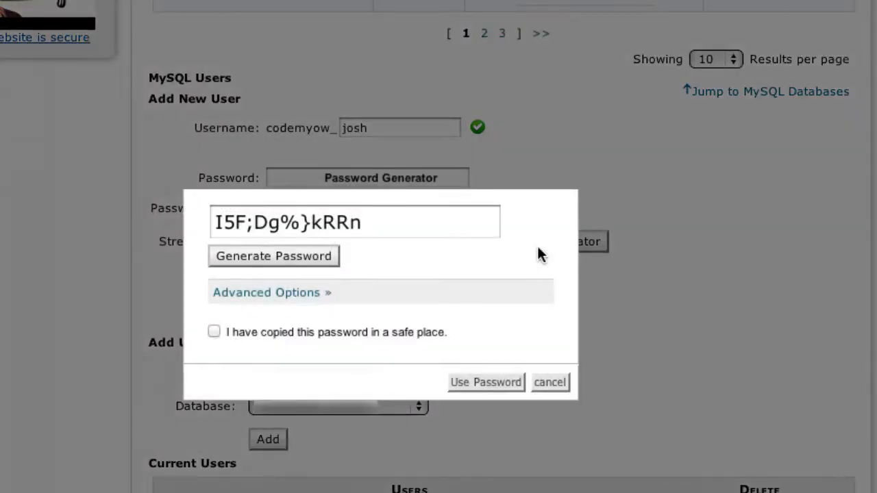
pyautogui.click(320, 257)
pyautogui.click(302, 260)
pyautogui.click(292, 255)
pyautogui.click(293, 256)
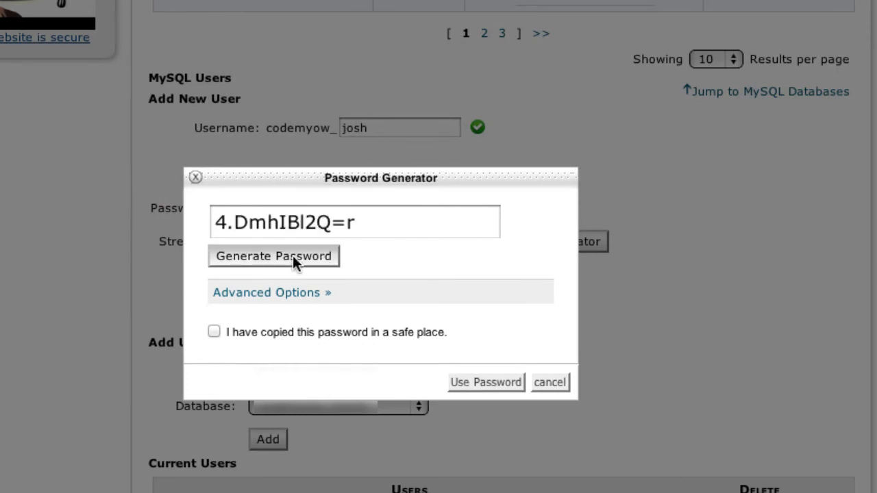
pyautogui.click(292, 258)
pyautogui.click(299, 256)
pyautogui.click(305, 258)
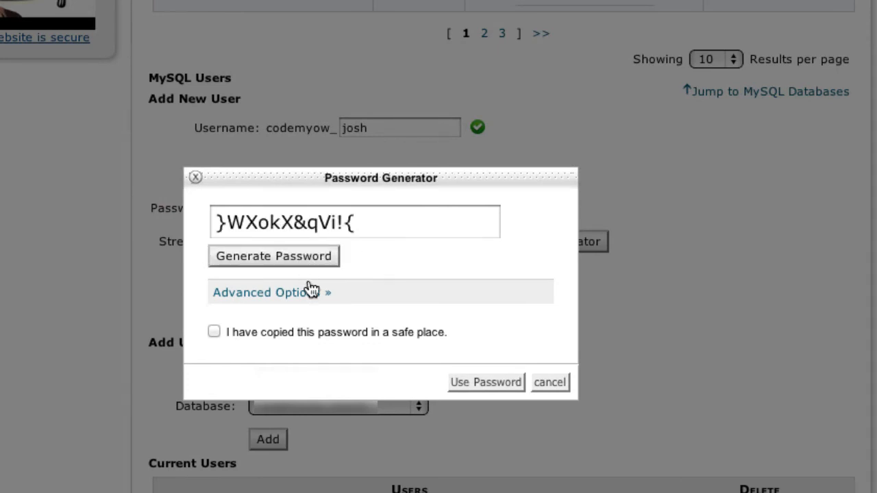
pyautogui.click(307, 258)
# - Copy the generated password, confirm it was saved, and apply it to both password fields
pyautogui.click(374, 223)
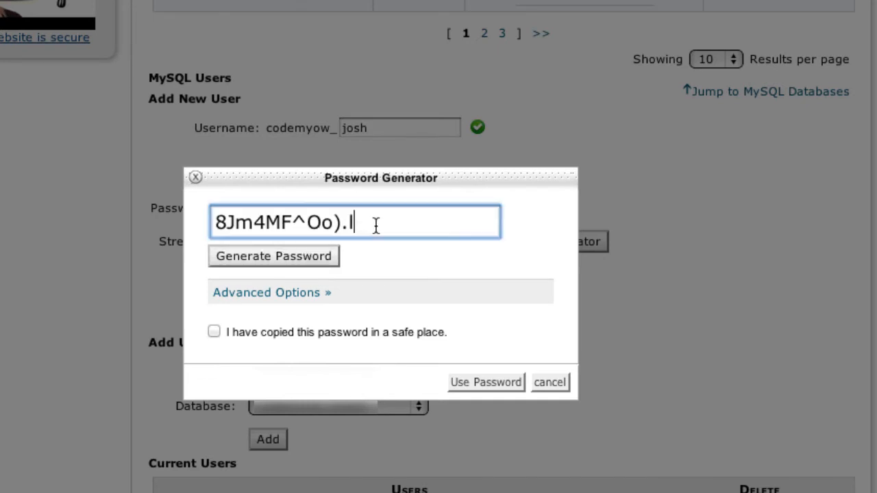
pyautogui.moveTo(374, 224); pyautogui.dragTo(154, 217)
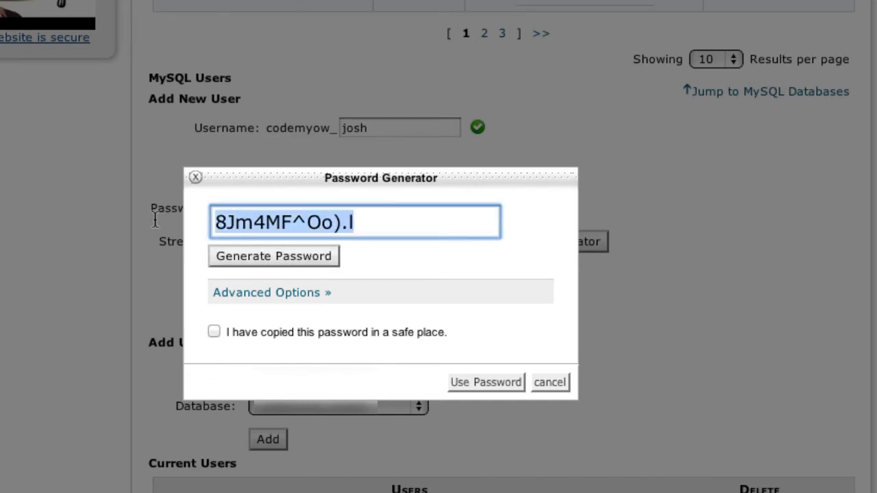
pyautogui.rightClick(292, 218)
pyautogui.click(333, 300)
pyautogui.click(213, 331)
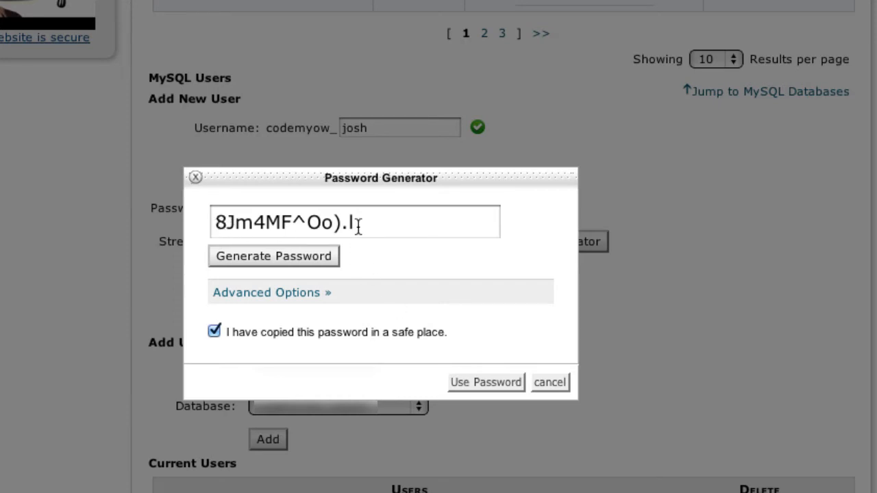
pyautogui.click(478, 382)
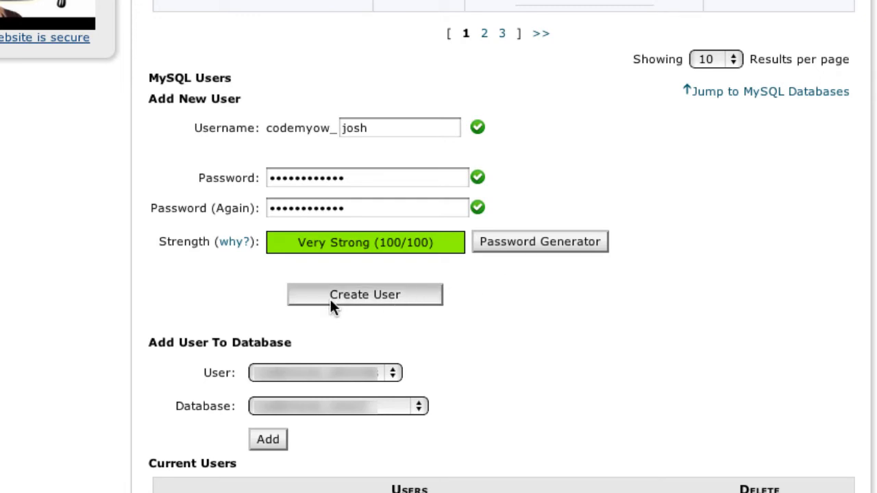
# - Create the 'josh' MySQL user and go back to the MySQL Databases page
pyautogui.click(382, 297)
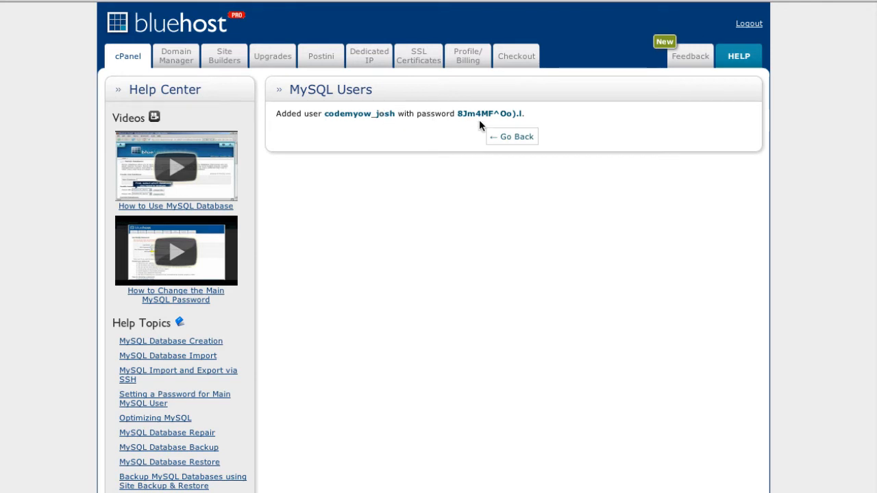
pyautogui.click(522, 141)
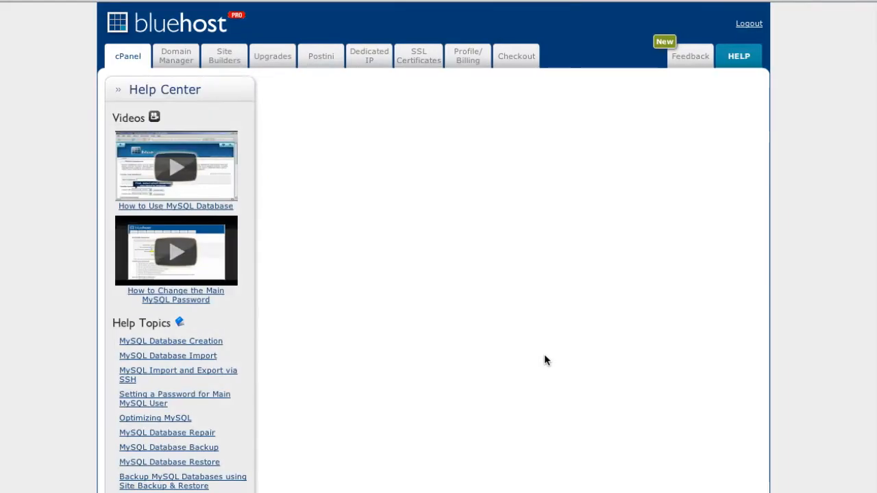
pyautogui.scroll(-10, 552, 376)
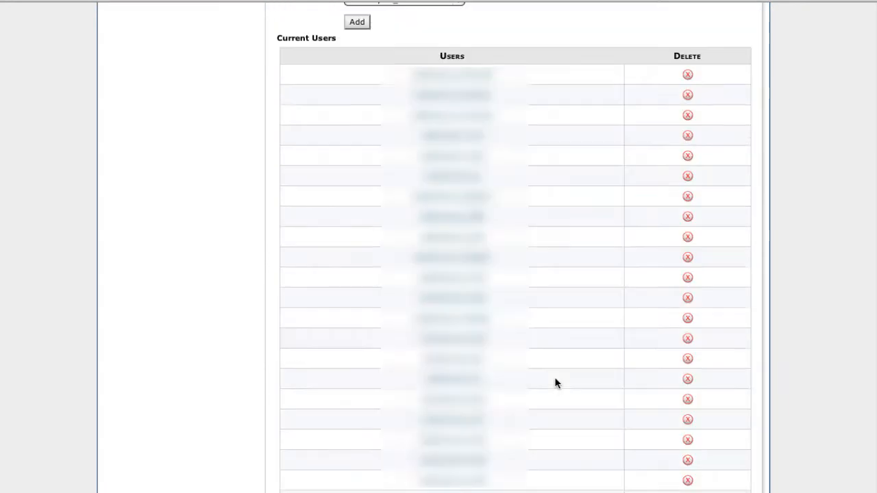
pyautogui.scroll(5, 554, 380)
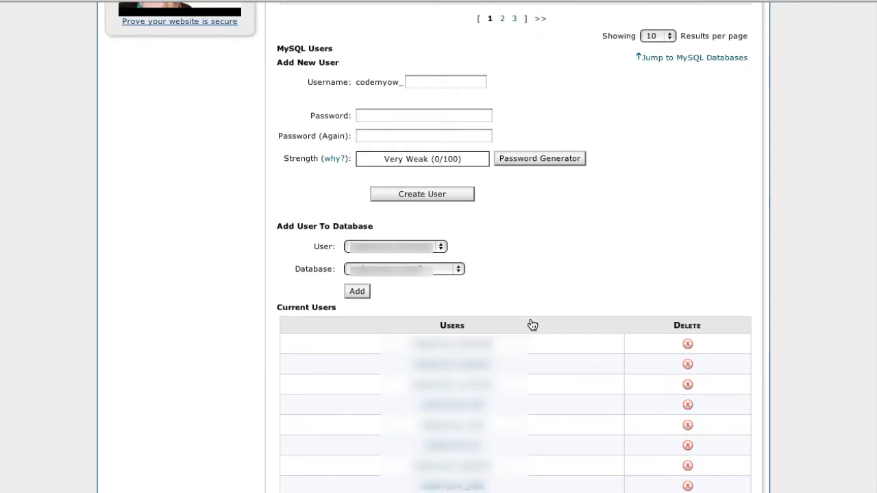
pyautogui.scroll(1, 531, 325)
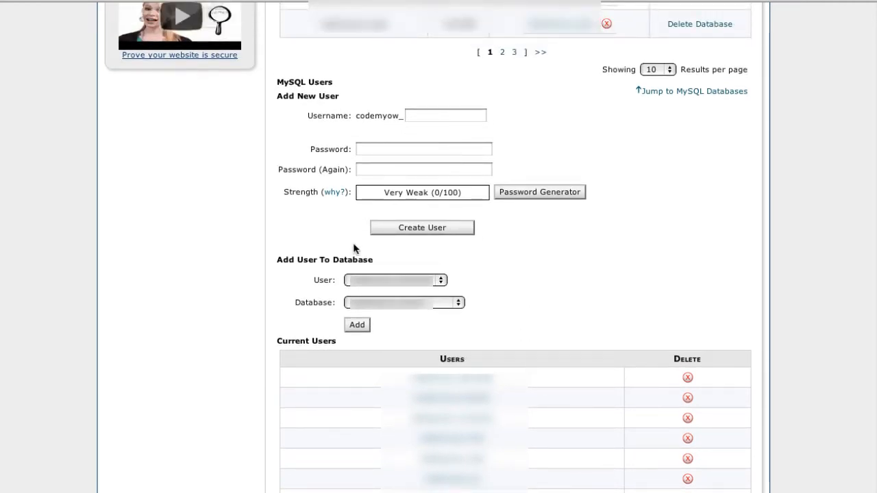
# - Select the new user and the new database under Add User To Database, then add them
pyautogui.click(378, 282)
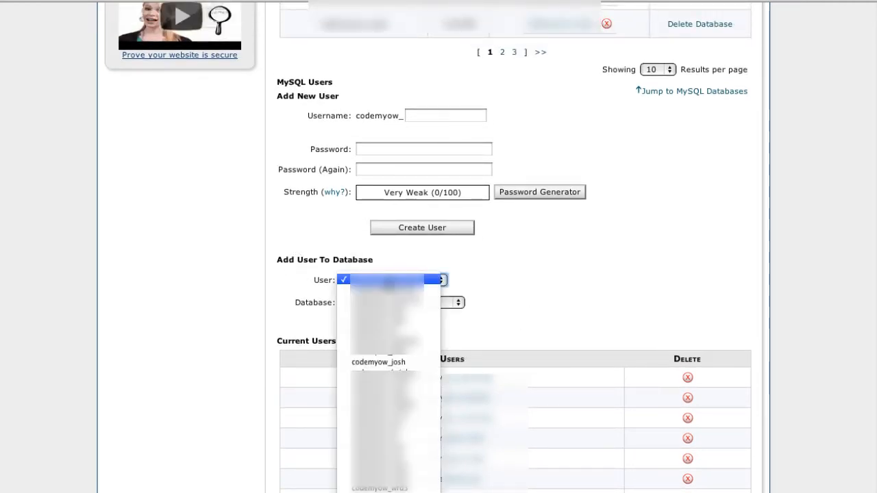
pyautogui.click(396, 363)
pyautogui.click(417, 303)
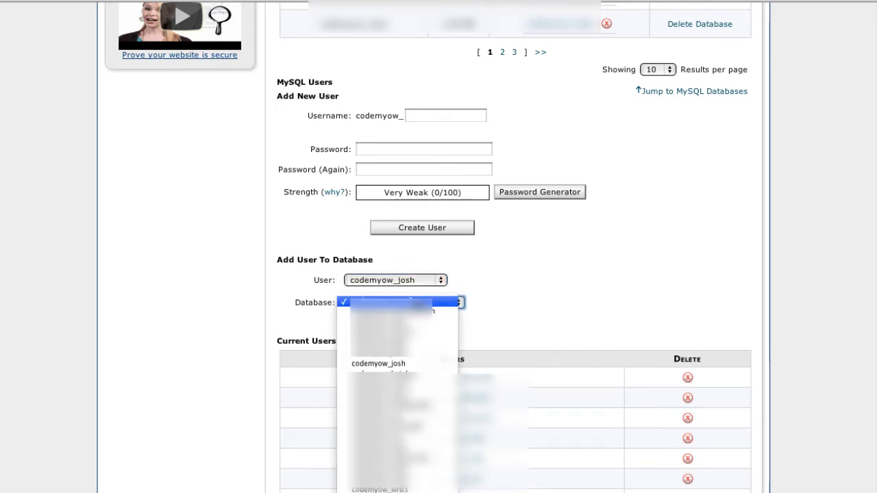
pyautogui.click(396, 364)
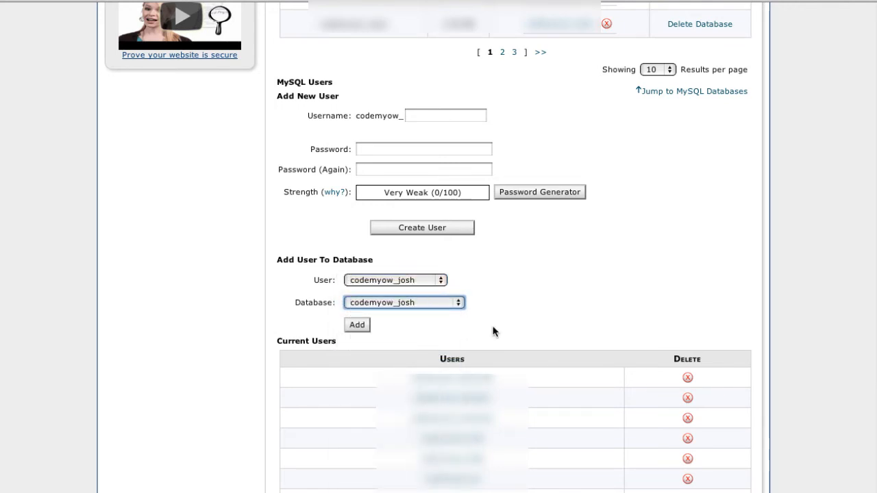
pyautogui.click(357, 326)
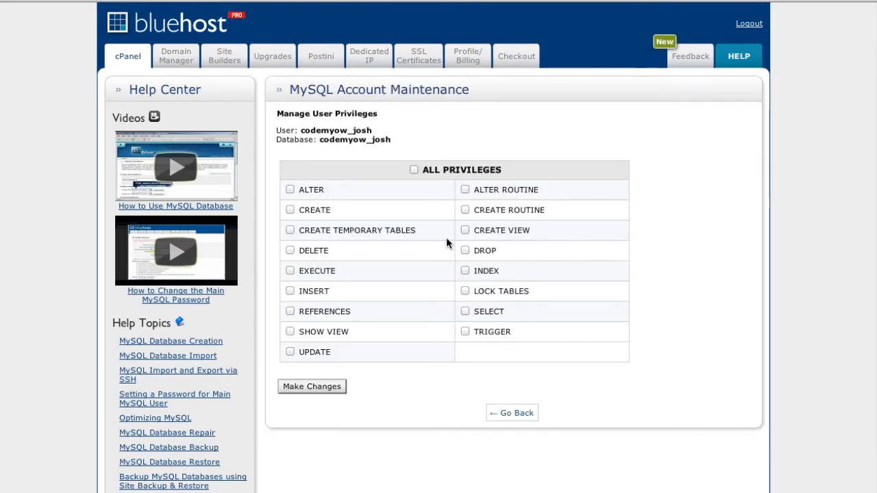
# - Tick ALL PRIVILEGES for the new user on the linked database
pyautogui.click(414, 170)
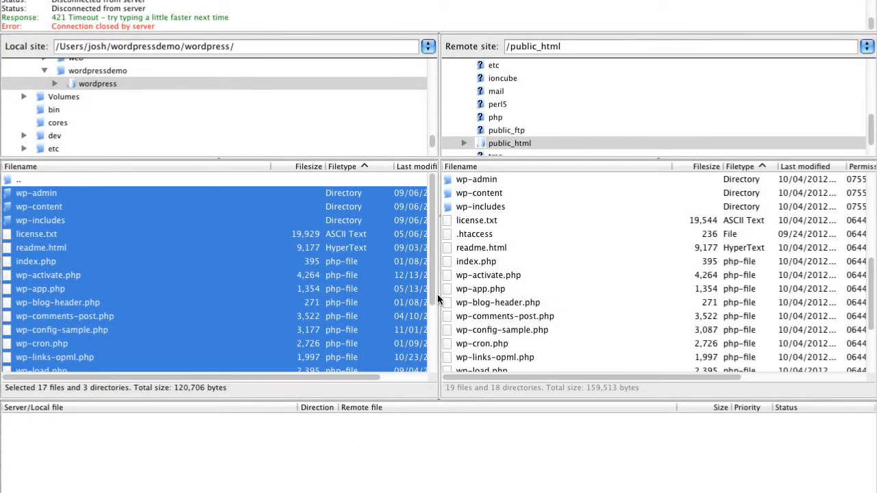
pyautogui.moveTo(433, 285); pyautogui.dragTo(435, 340)
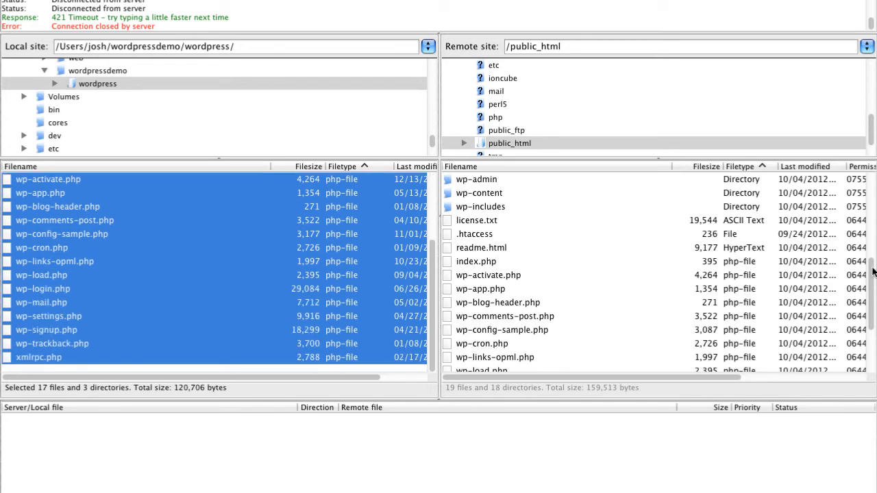
pyautogui.moveTo(871, 277); pyautogui.dragTo(874, 326)
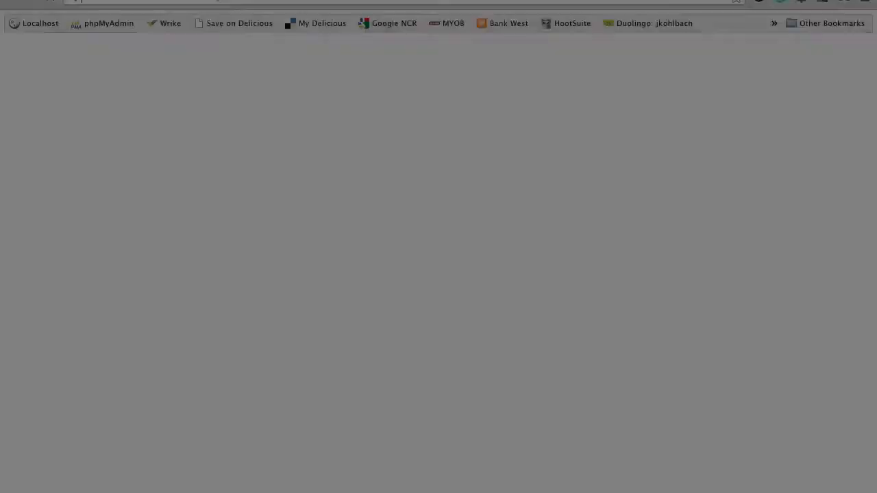
# - Load the website address in Chrome to reach the WordPress setup page
pyautogui.write('joshkohlbach.com')
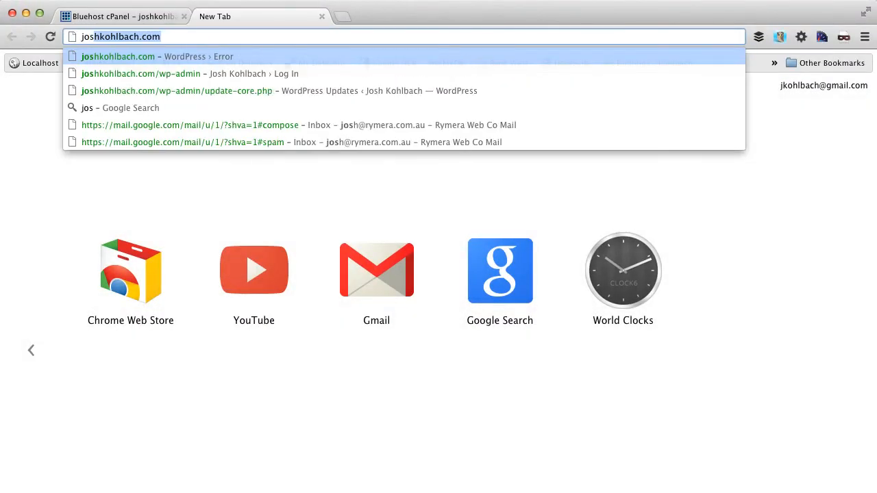
pyautogui.press('Return')
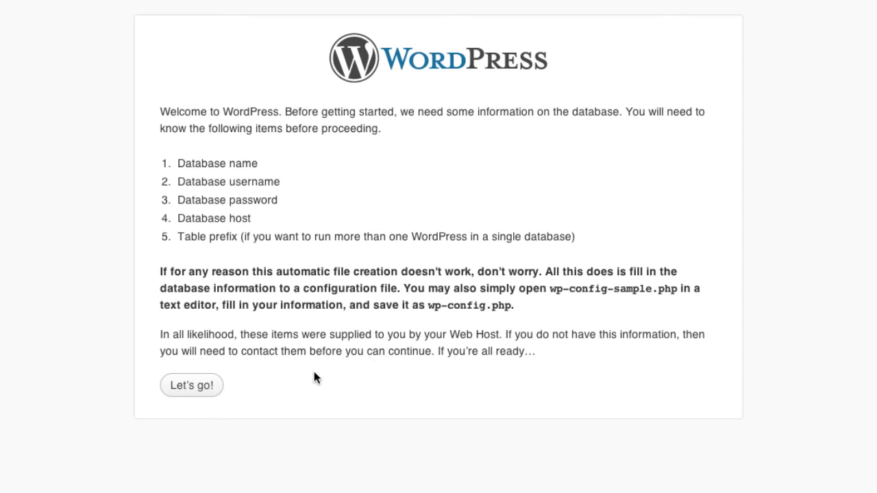
# - Enter the prefixed database name as Database Name and User Name, set the MySQL password, and submit
pyautogui.click(194, 389)
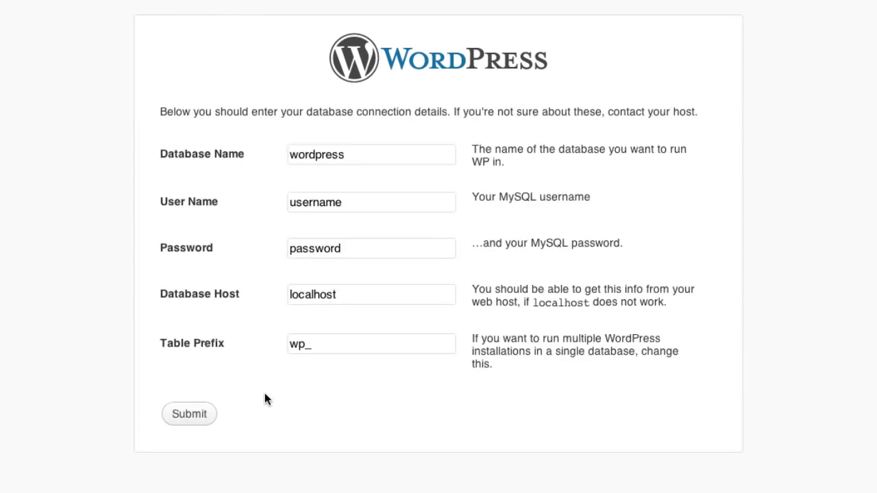
pyautogui.click(351, 156)
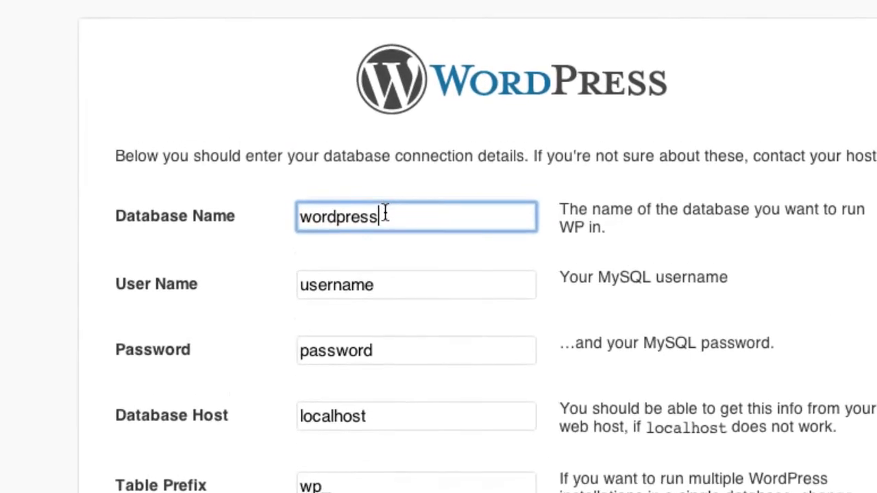
pyautogui.moveTo(386, 213); pyautogui.dragTo(260, 204)
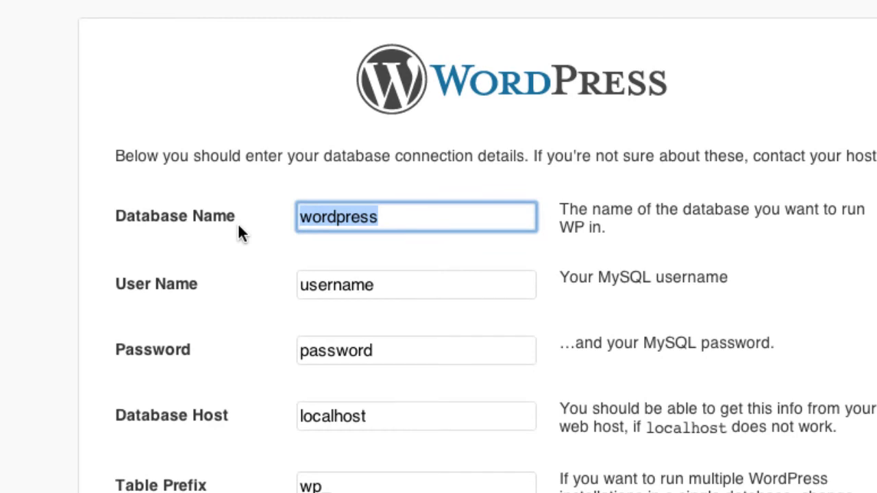
pyautogui.write('codemy')
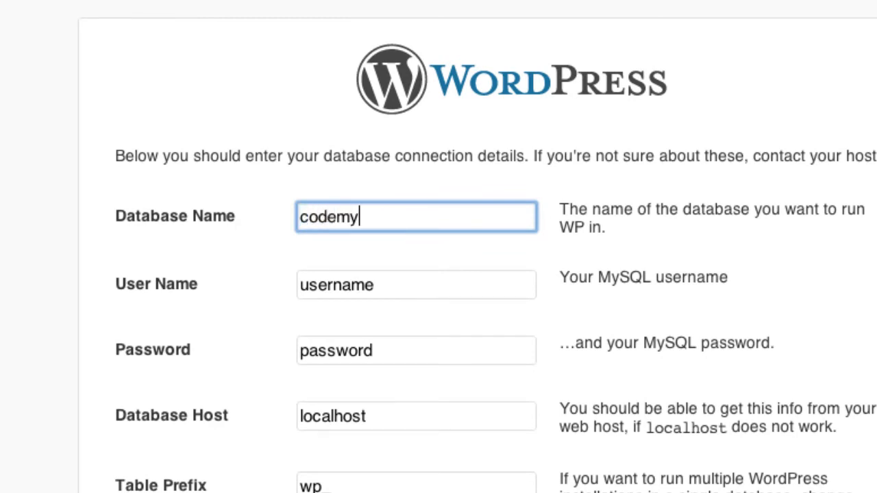
pyautogui.write('ow_josh')
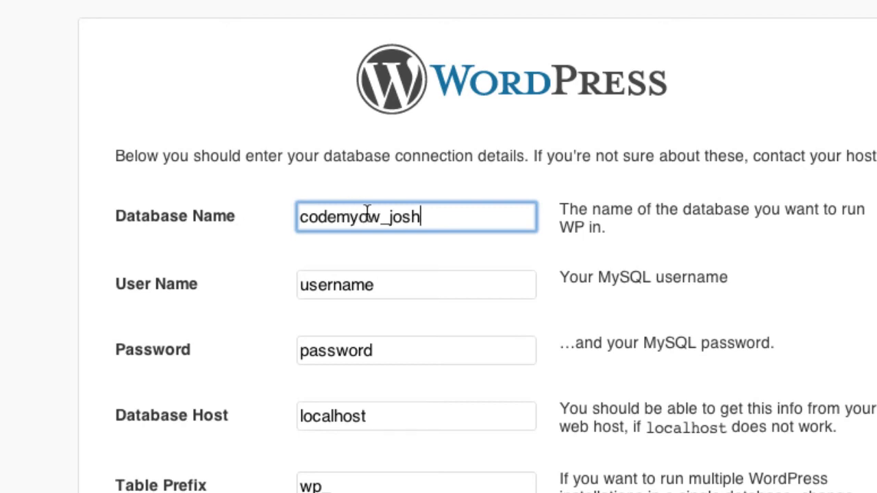
pyautogui.moveTo(440, 219); pyautogui.dragTo(242, 216)
pyautogui.press('super+c')
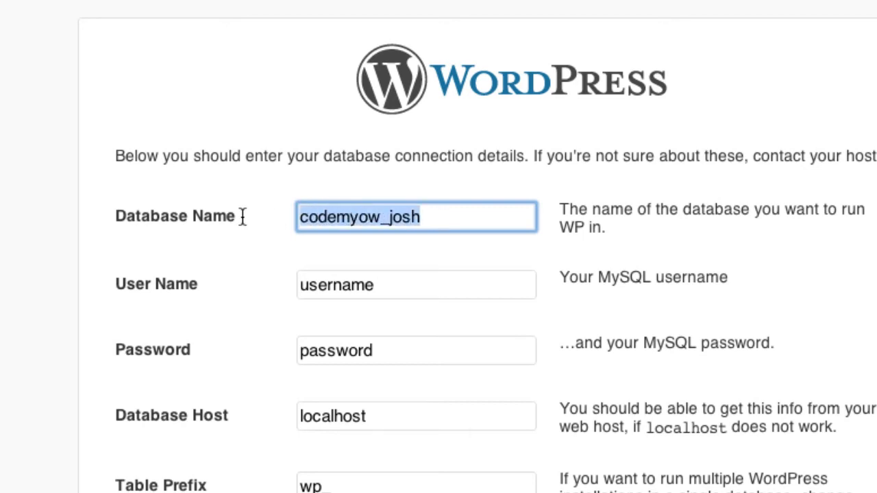
pyautogui.moveTo(381, 290); pyautogui.dragTo(251, 289)
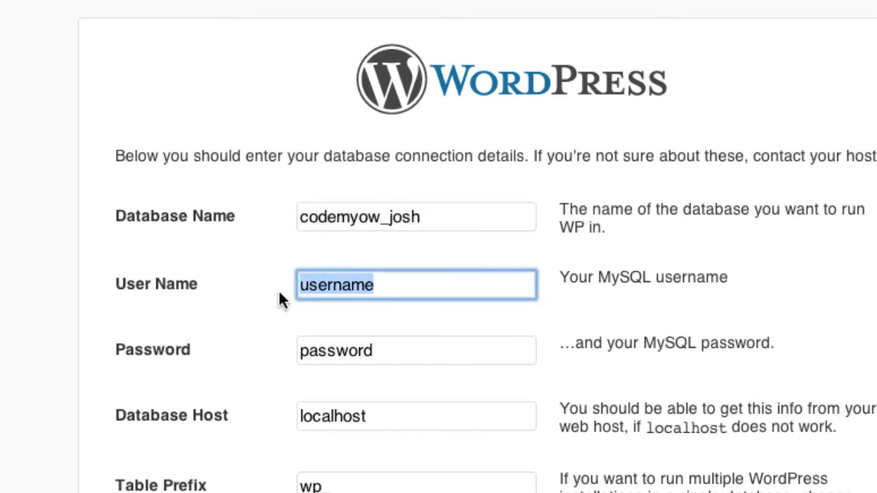
pyautogui.press('super+v')
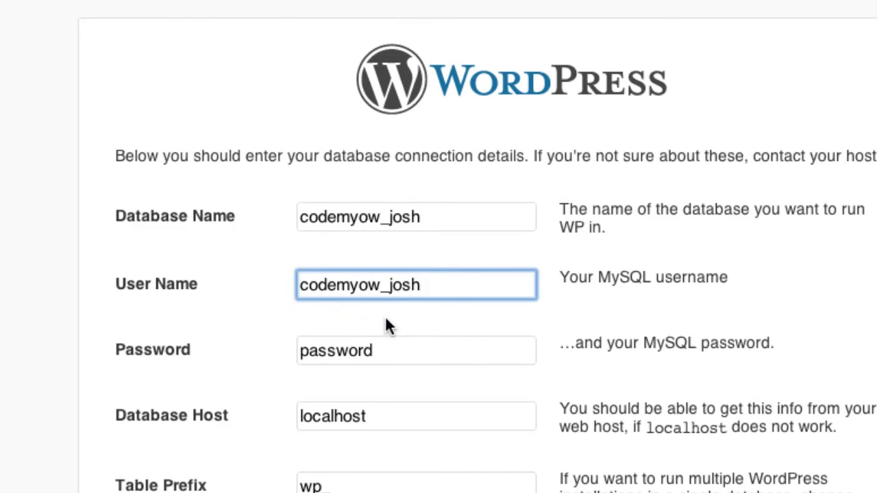
pyautogui.moveTo(385, 354); pyautogui.dragTo(251, 337)
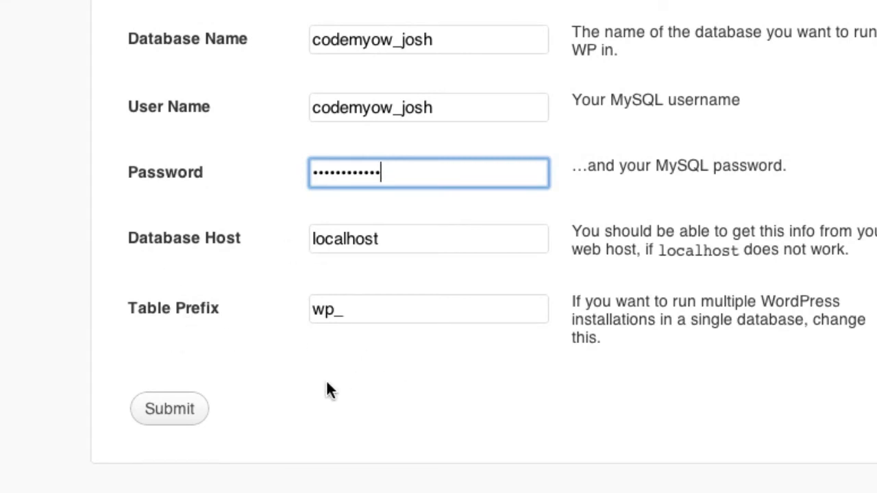
pyautogui.click(192, 415)
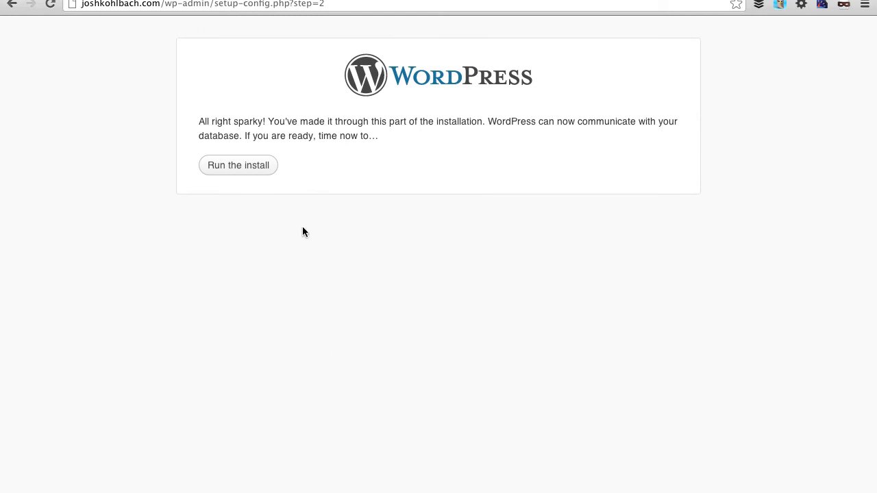
# - Run the install, title the site 'Josh's Blog', and keep 'admin' as username
pyautogui.click(228, 175)
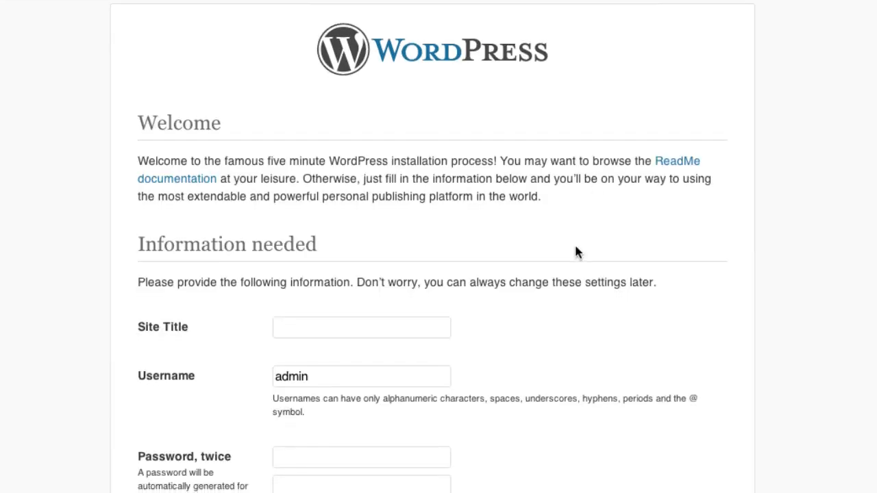
pyautogui.scroll(-2, 573, 251)
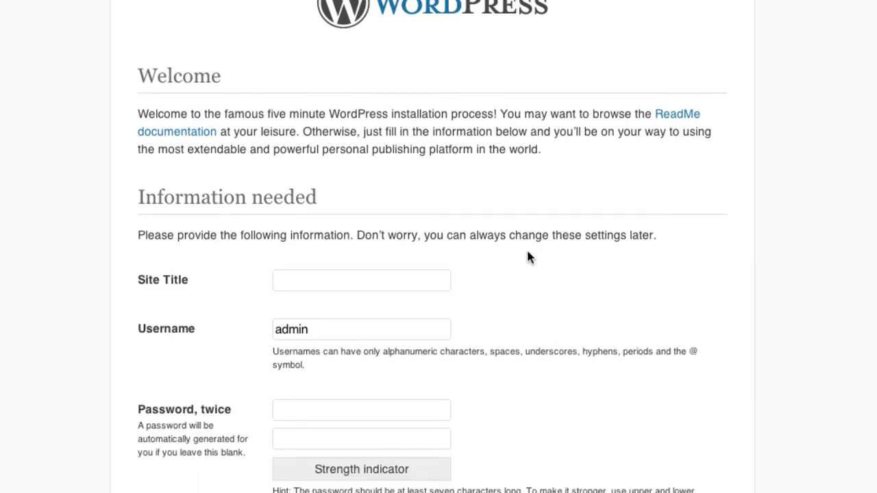
pyautogui.click(276, 278)
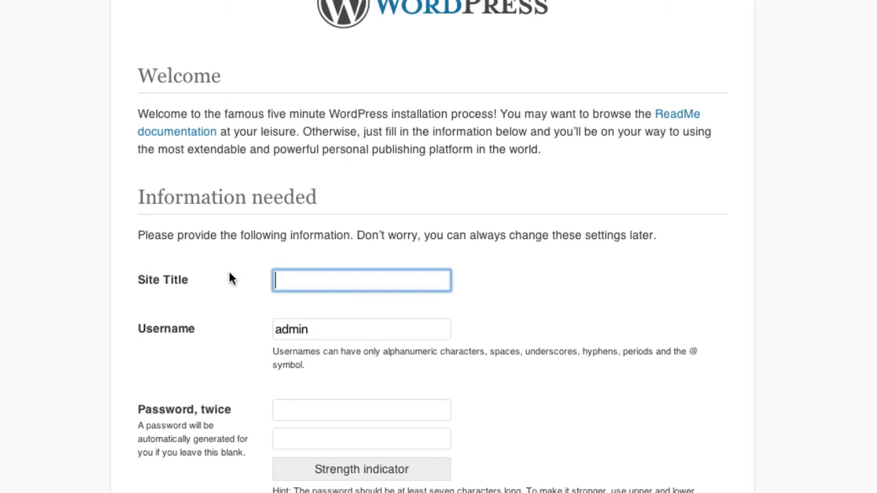
pyautogui.write("Josh's Blog")
pyautogui.press('Tab')
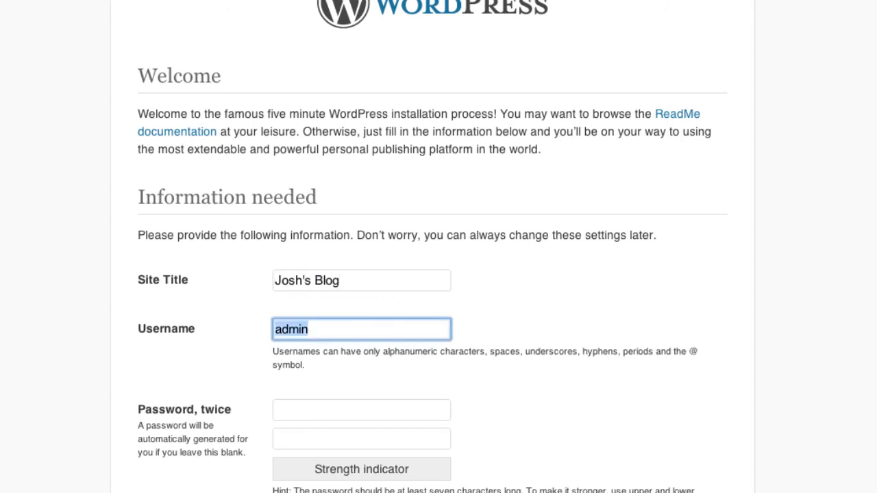
pyautogui.press('Tab')
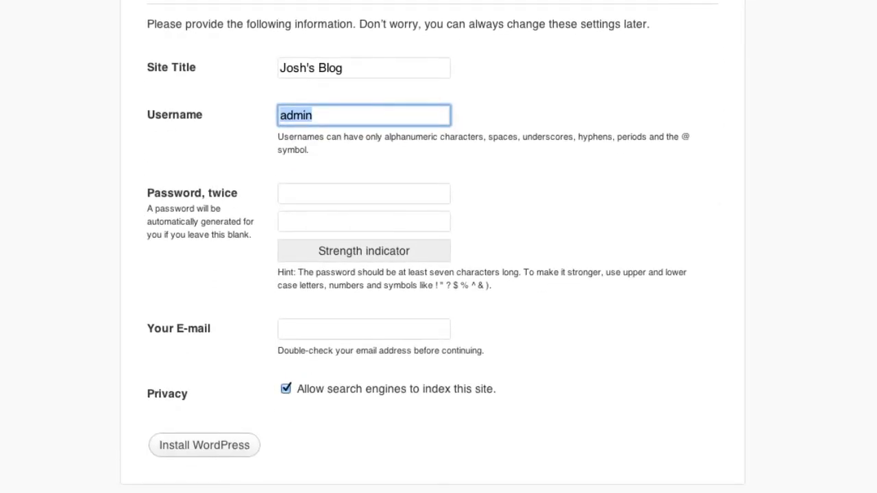
# - Enter the admin password in both password fields
pyautogui.press('Tab')
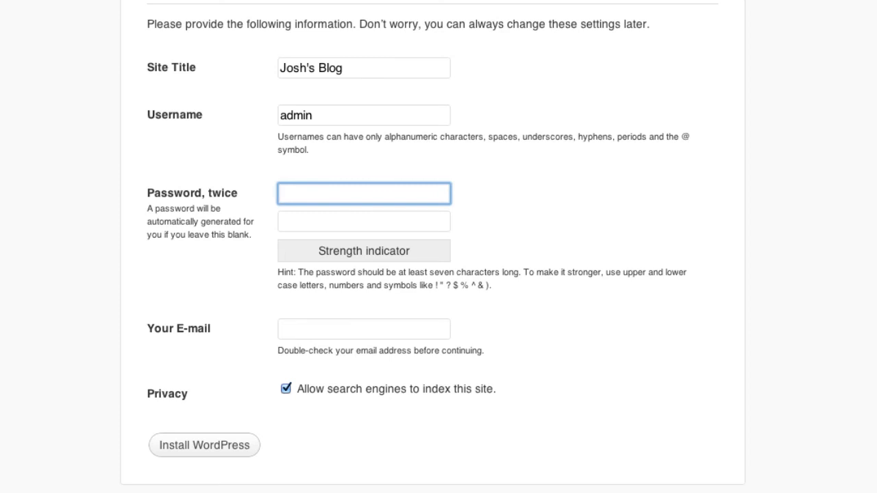
pyautogui.write('password12')
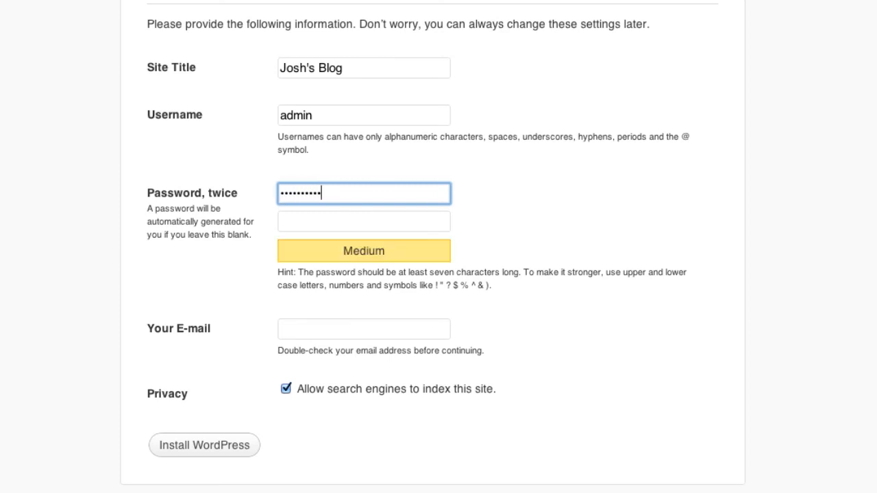
pyautogui.press('Tab')
pyautogui.write('••••••••••')
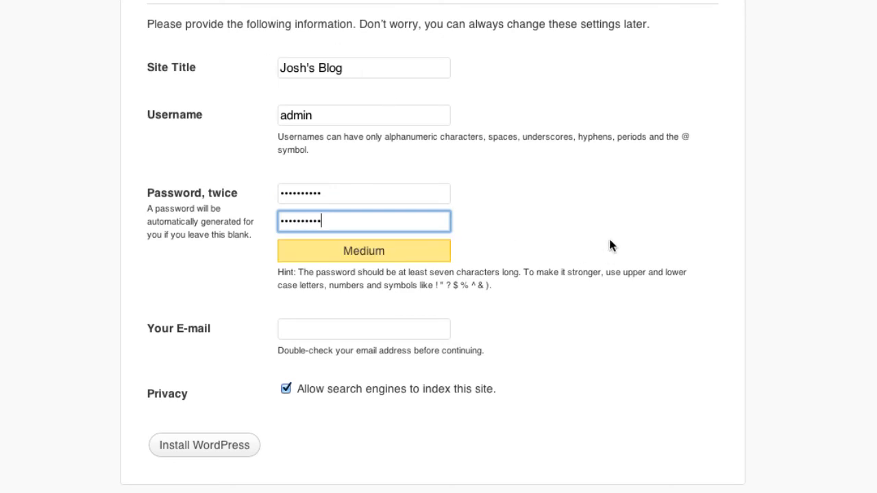
pyautogui.press('Tab')
pyautogui.click(552, 292)
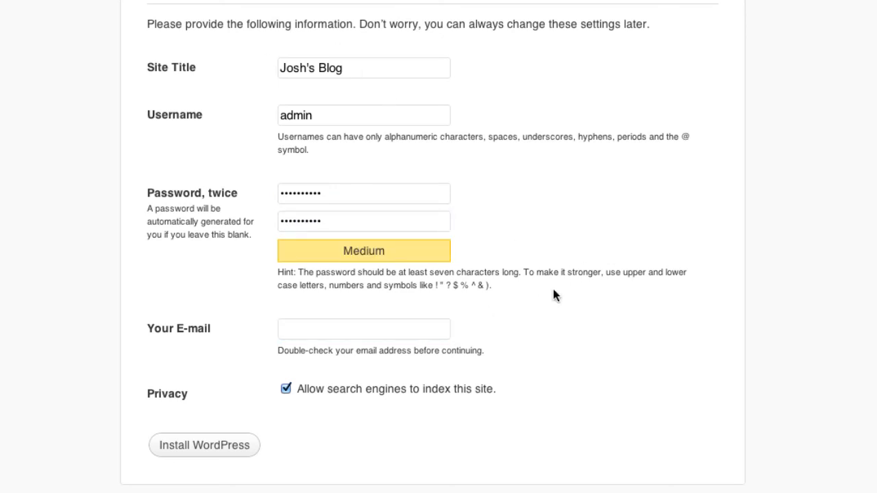
# - Fill in the admin e-mail address, leaving search engine indexing allowed
pyautogui.click(313, 327)
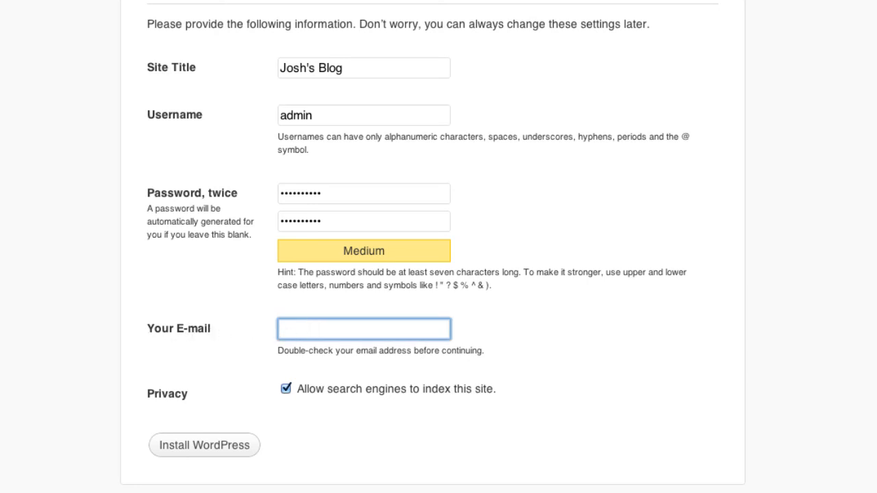
pyautogui.write('josh@')
pyautogui.press('Down')
pyautogui.press('Tab')
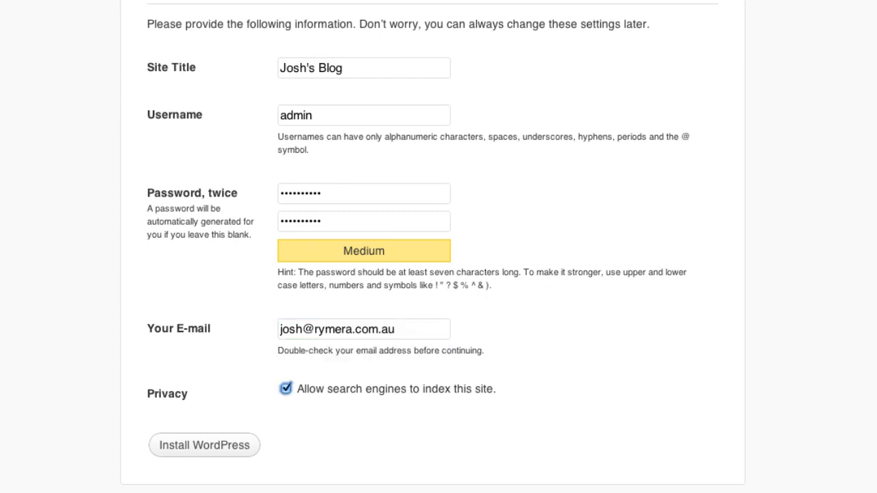
pyautogui.click(203, 373)
pyautogui.moveTo(144, 394); pyautogui.dragTo(192, 396)
pyautogui.click(189, 402)
# - Install WordPress, open the login page, and log in as 'admin' with the chosen password
pyautogui.click(192, 450)
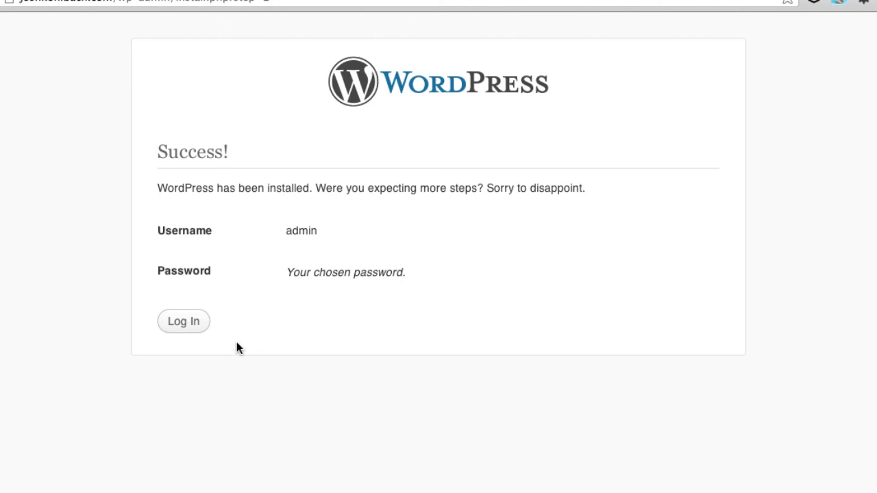
pyautogui.click(186, 325)
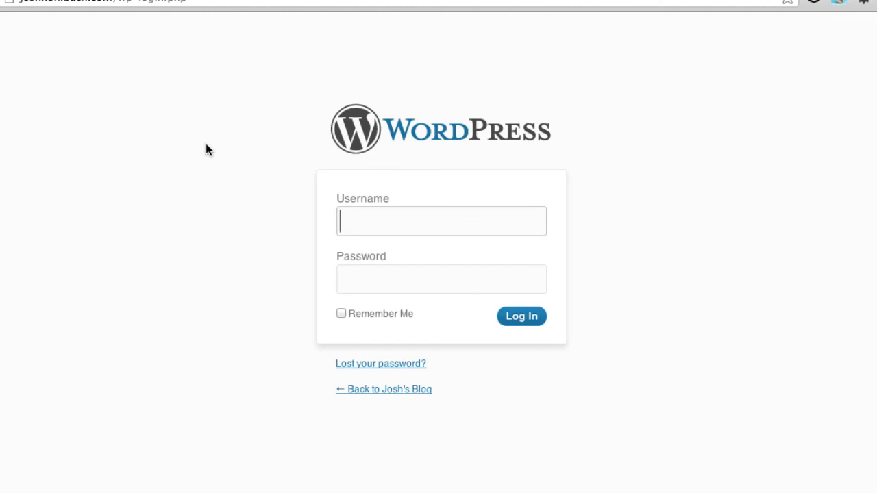
pyautogui.click(398, 220)
pyautogui.click(331, 203)
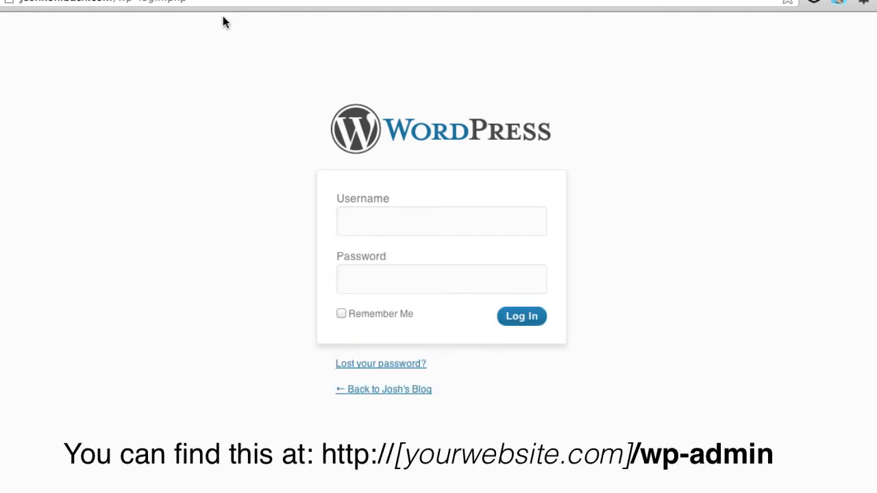
pyautogui.click(346, 222)
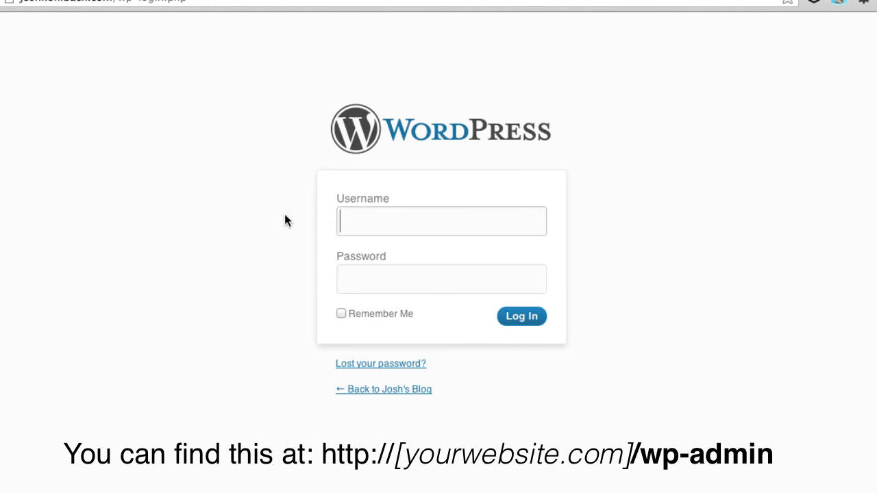
pyautogui.write('admin')
pyautogui.press('Tab')
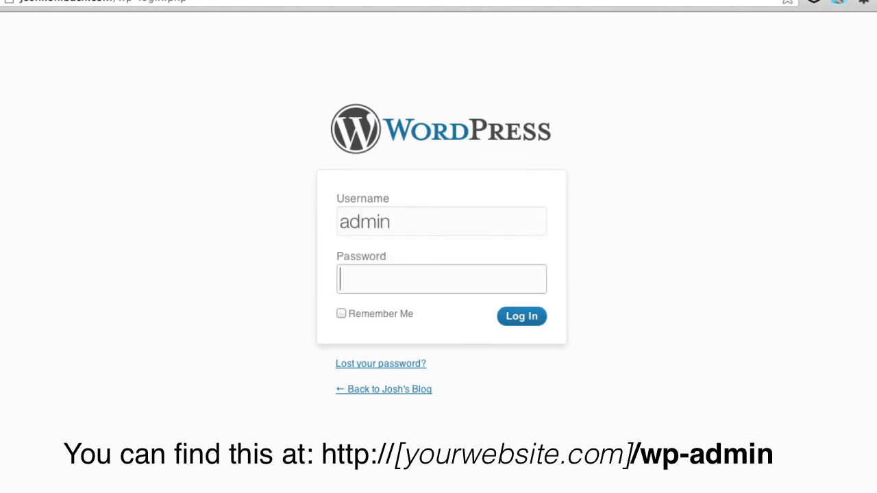
pyautogui.write('••••••••••')
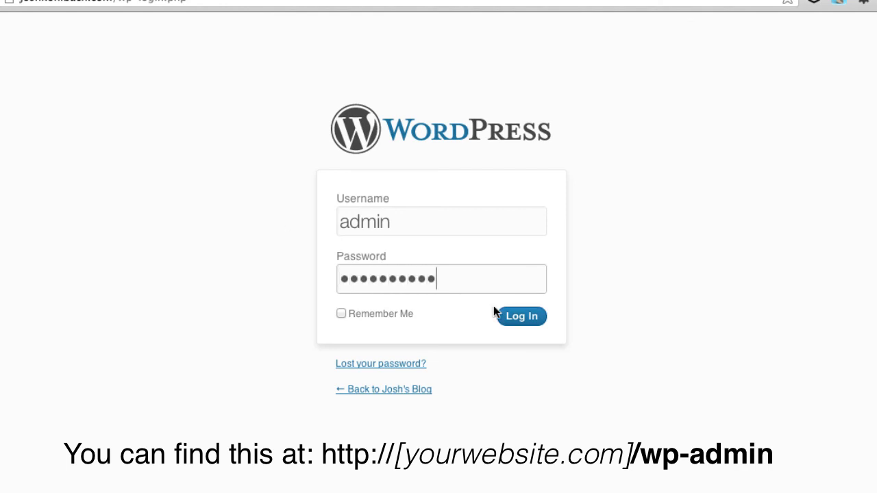
pyautogui.click(532, 319)
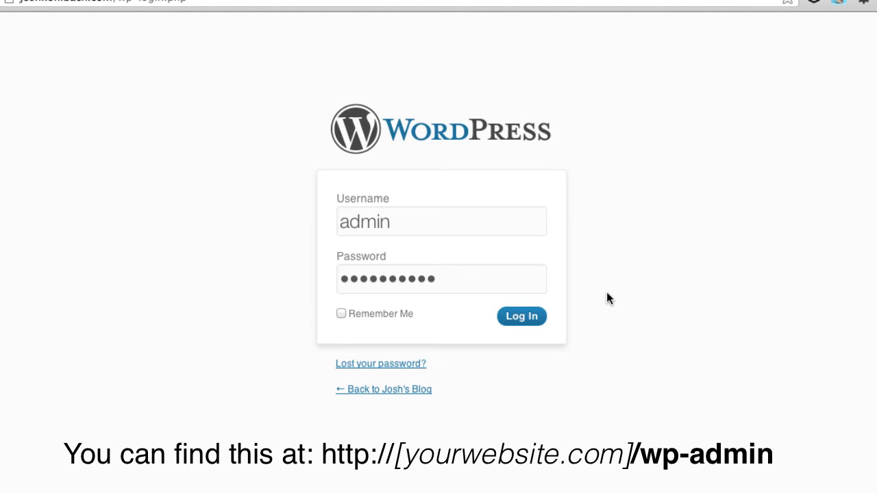